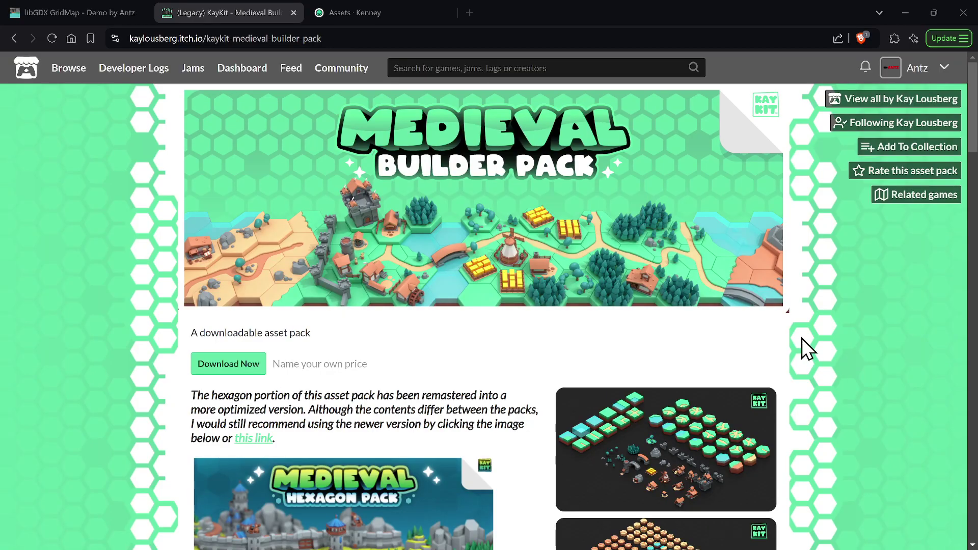
Browse the KayKit pack page and view the green hex sample image enlarged, then close it
{"action": "scroll", "coordinate": [808, 350], "scroll_direction": "down", "scroll_amount": 4}
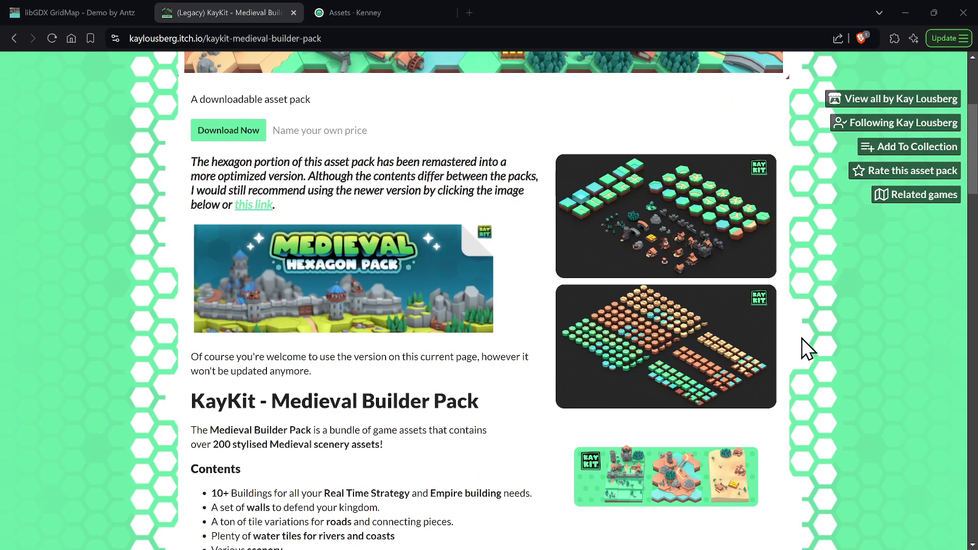
{"action": "scroll", "coordinate": [846, 326], "scroll_direction": "up", "scroll_amount": 4}
{"action": "scroll", "coordinate": [845, 340], "scroll_direction": "down", "scroll_amount": 4}
{"action": "scroll", "coordinate": [773, 356], "scroll_direction": "down", "scroll_amount": 8}
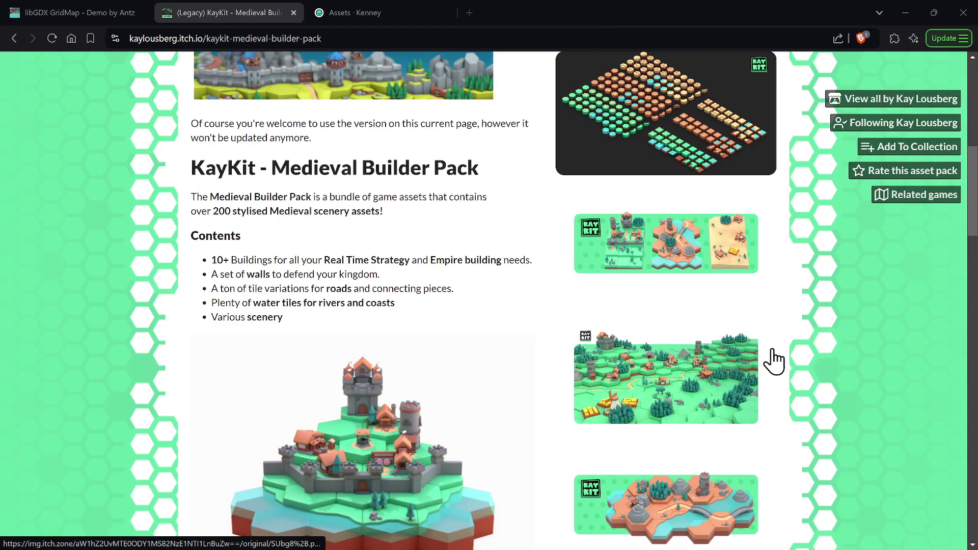
{"action": "scroll", "coordinate": [774, 352], "scroll_direction": "up", "scroll_amount": 4}
{"action": "left_click", "coordinate": [628, 384]}
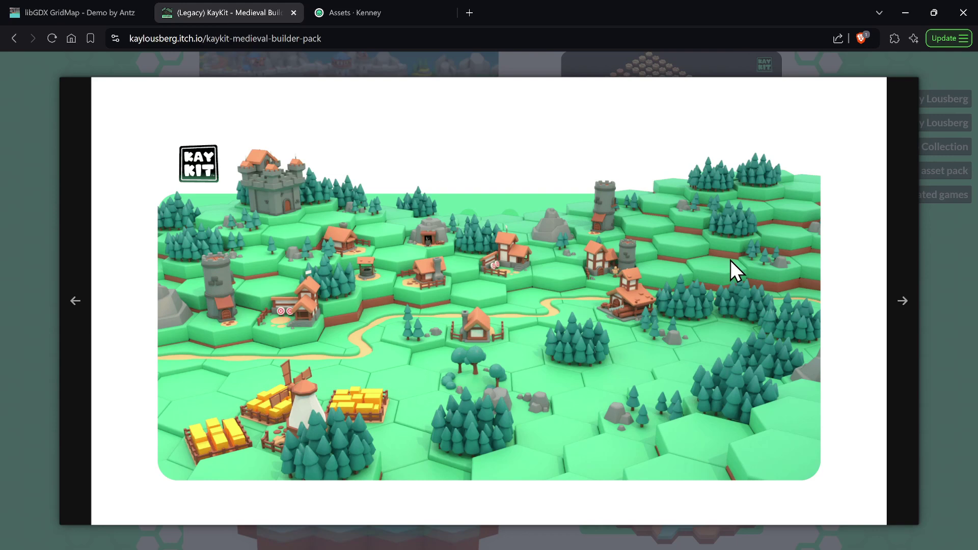
{"action": "left_click", "coordinate": [581, 258]}
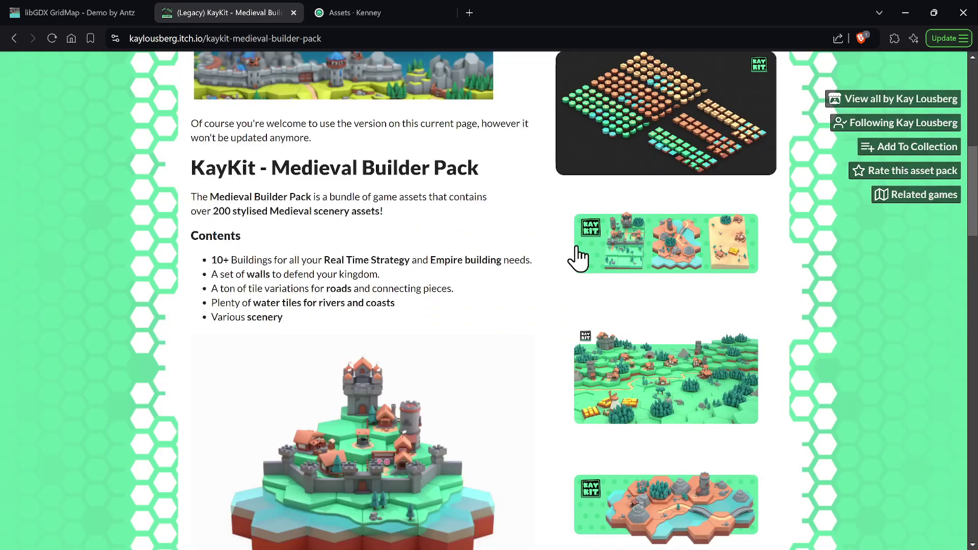
In Kenney's 3D assets, preview the City Kit (Commercial) and City Kit (Roads) pages
{"action": "left_click", "coordinate": [350, 13]}
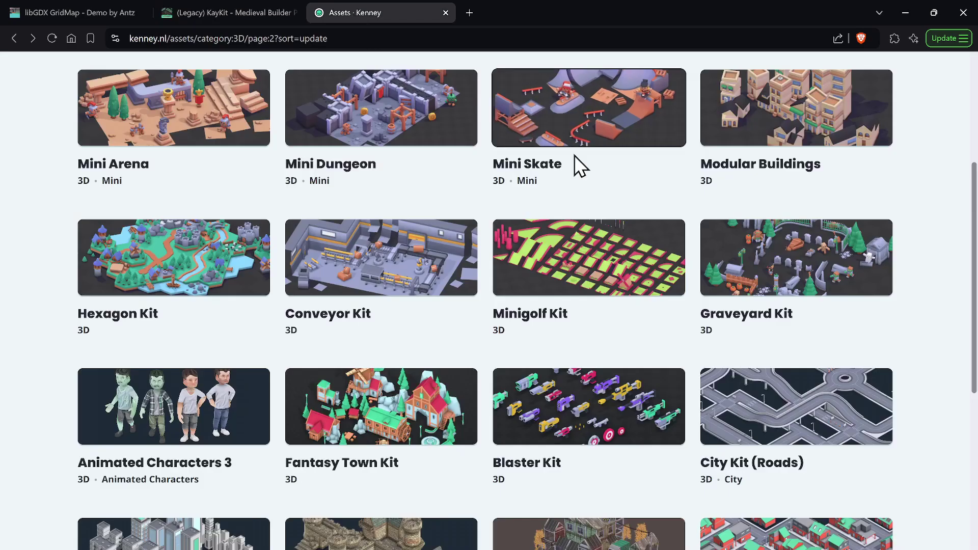
{"action": "scroll", "coordinate": [778, 395], "scroll_direction": "down", "scroll_amount": 5}
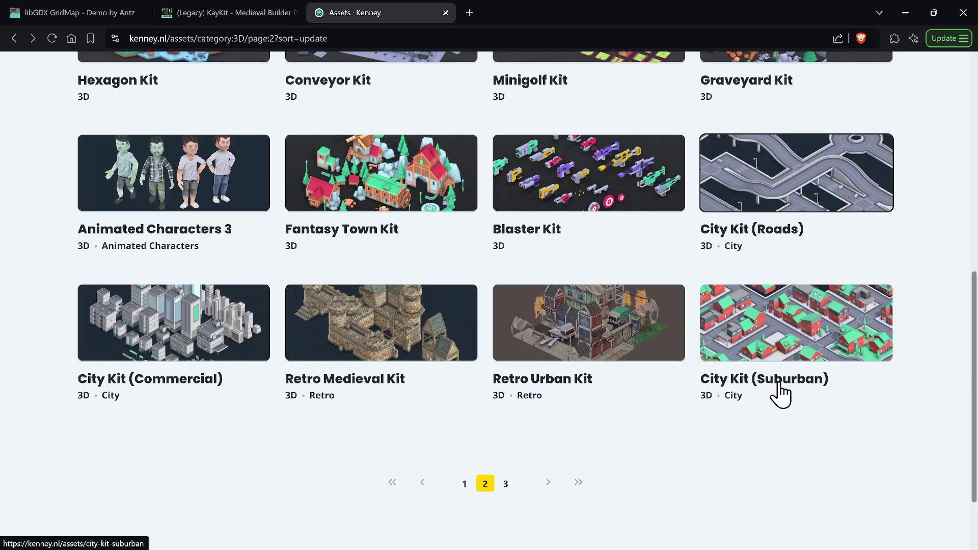
{"action": "left_click", "coordinate": [209, 351]}
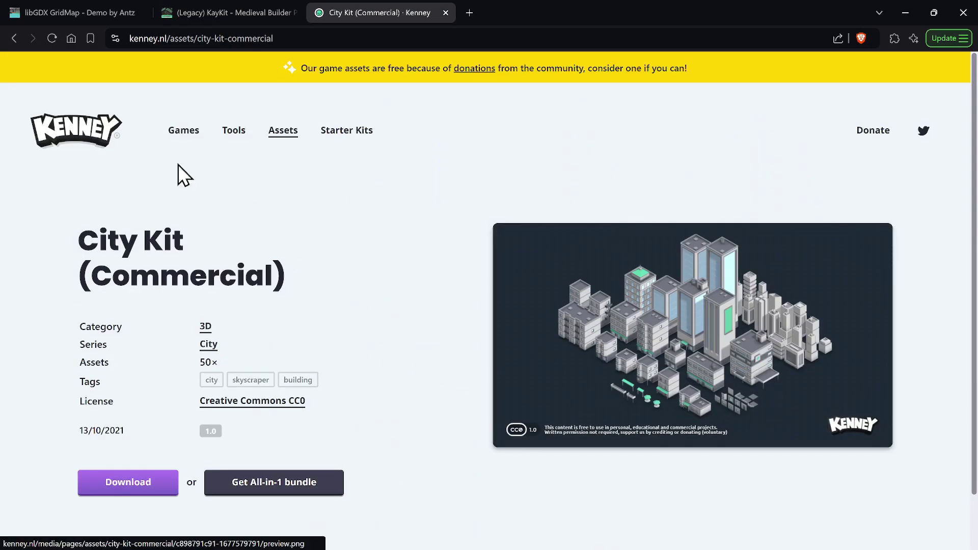
{"action": "left_click", "coordinate": [15, 39]}
{"action": "scroll", "coordinate": [727, 324], "scroll_direction": "up", "scroll_amount": 5}
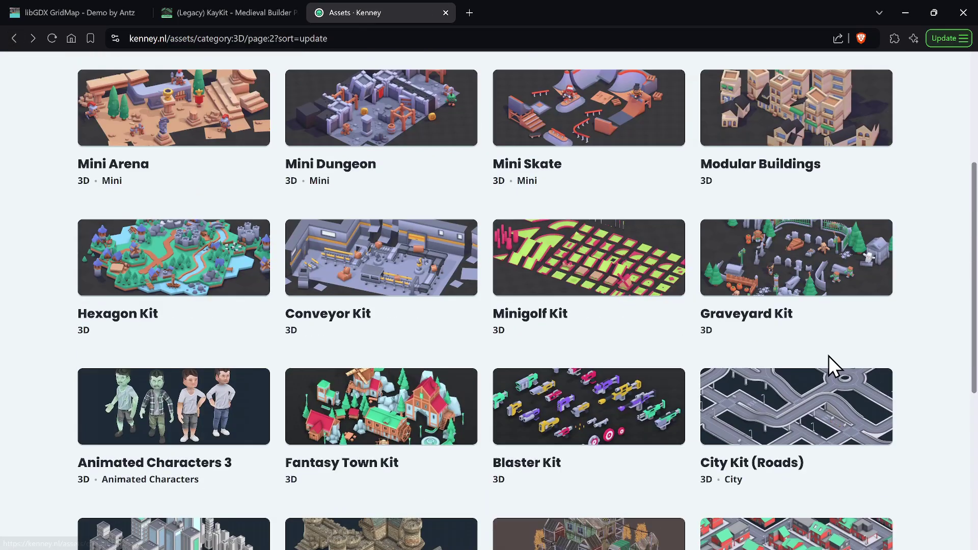
{"action": "left_click", "coordinate": [819, 428]}
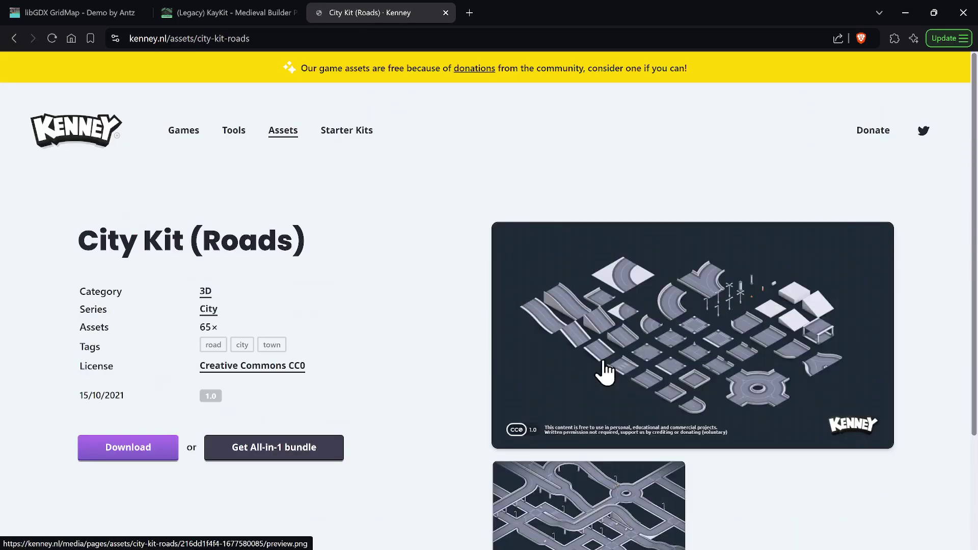
{"action": "left_click", "coordinate": [14, 40]}
Look over Kenney's Modular Buildings asset page, then return to the KayKit Medieval Builder Pack page
{"action": "scroll", "coordinate": [658, 400], "scroll_direction": "up", "scroll_amount": 5}
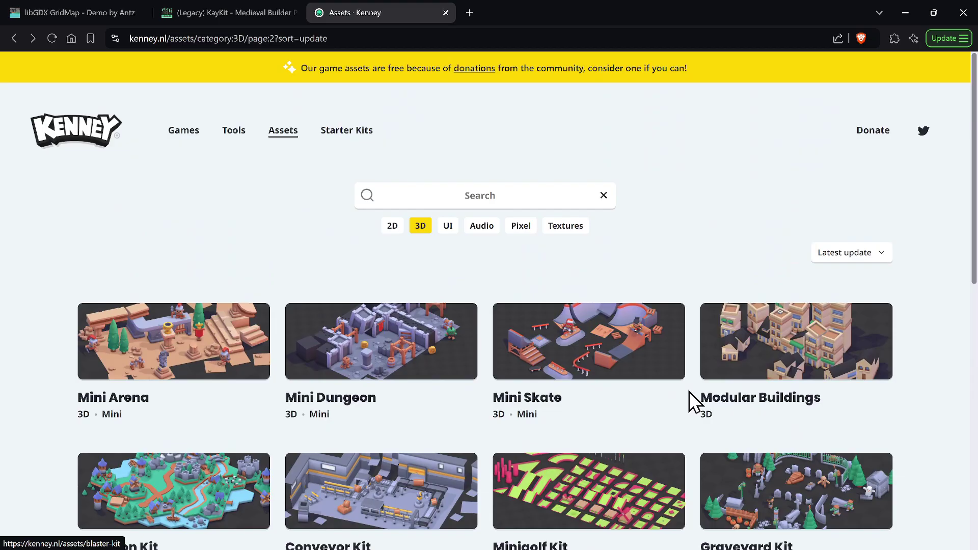
{"action": "left_click", "coordinate": [789, 365]}
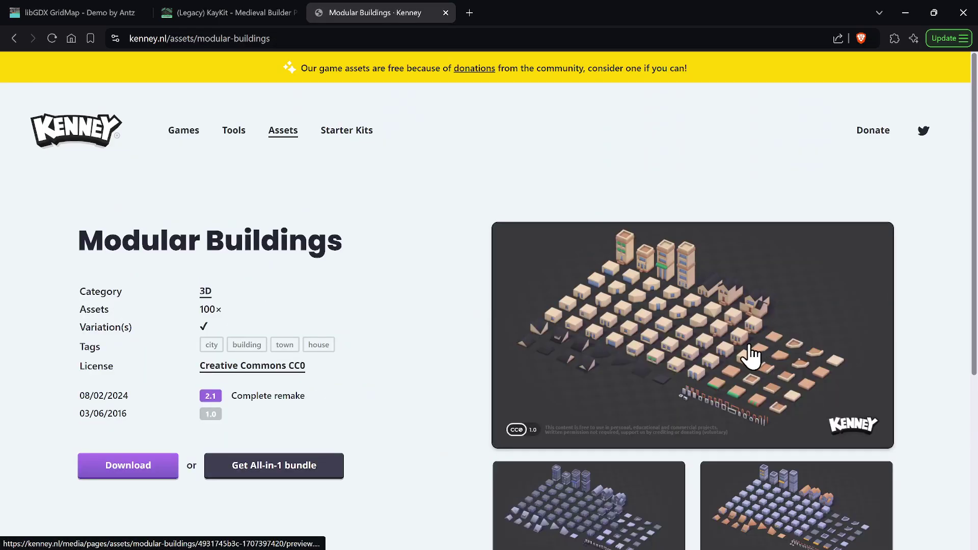
{"action": "scroll", "coordinate": [816, 375], "scroll_direction": "down", "scroll_amount": 4}
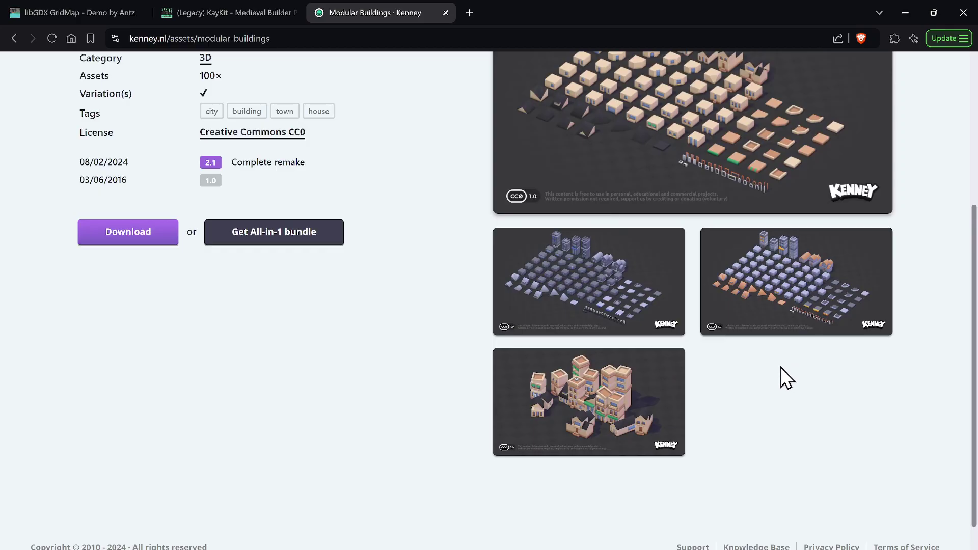
{"action": "scroll", "coordinate": [725, 376], "scroll_direction": "up", "scroll_amount": 4}
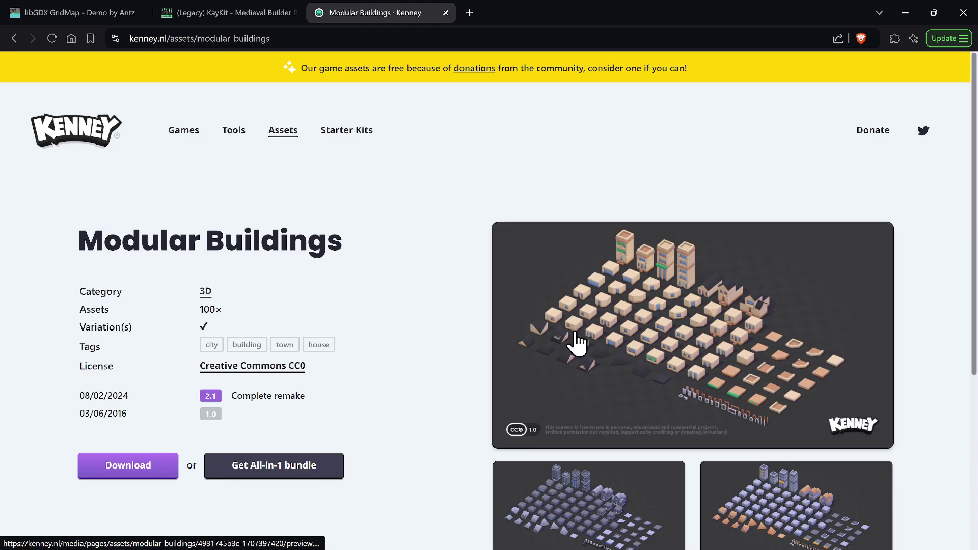
{"action": "left_click", "coordinate": [218, 13]}
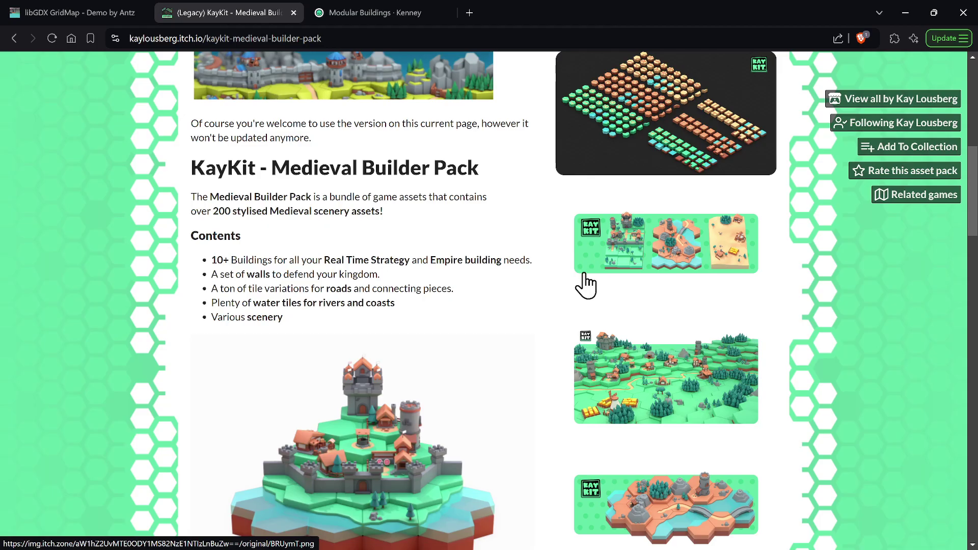
Enlarge the pack's three-scene sample screenshot in the lightbox
{"action": "left_click", "coordinate": [674, 385]}
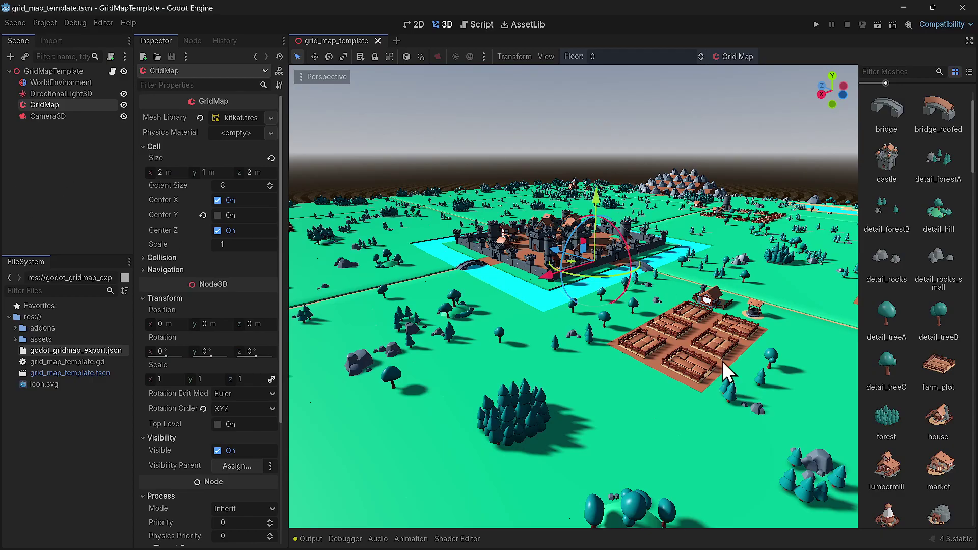
Orbit and zoom around the moated castle to view the GridMap village, farms and forest from several angles
{"action": "scroll", "coordinate": [919, 259], "scroll_direction": "up", "scroll_amount": 2}
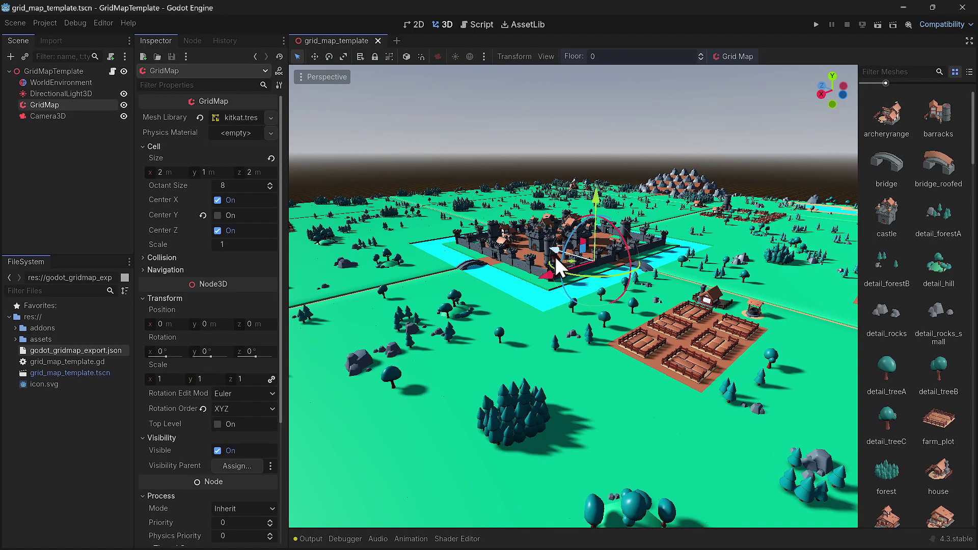
{"action": "scroll", "coordinate": [548, 207], "scroll_direction": "up", "scroll_amount": 3}
{"action": "middle_click_drag", "start_coordinate": [545, 170], "coordinate": [426, 206]}
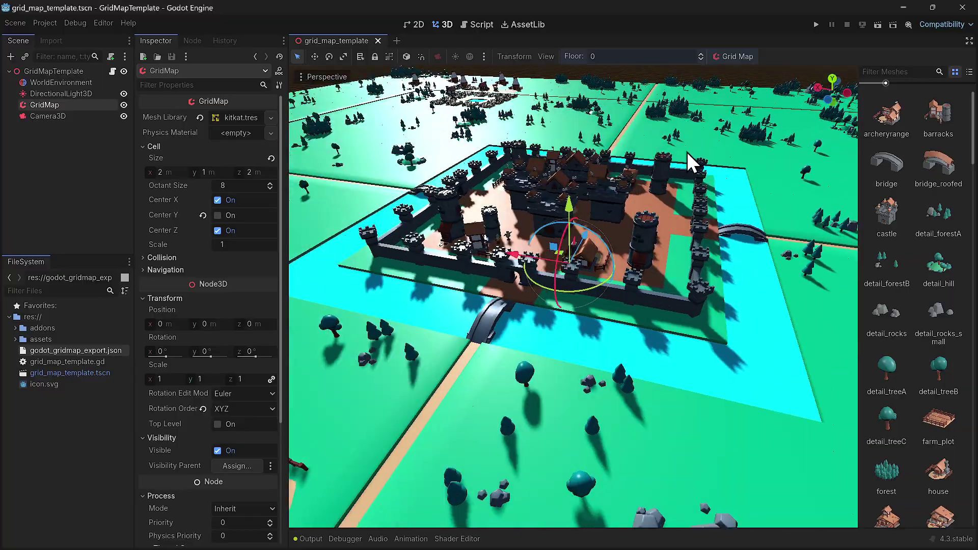
{"action": "scroll", "coordinate": [566, 152], "scroll_direction": "up", "scroll_amount": 3}
{"action": "middle_click_drag", "start_coordinate": [566, 153], "coordinate": [845, 158]}
{"action": "scroll", "coordinate": [506, 207], "scroll_direction": "up", "scroll_amount": 6}
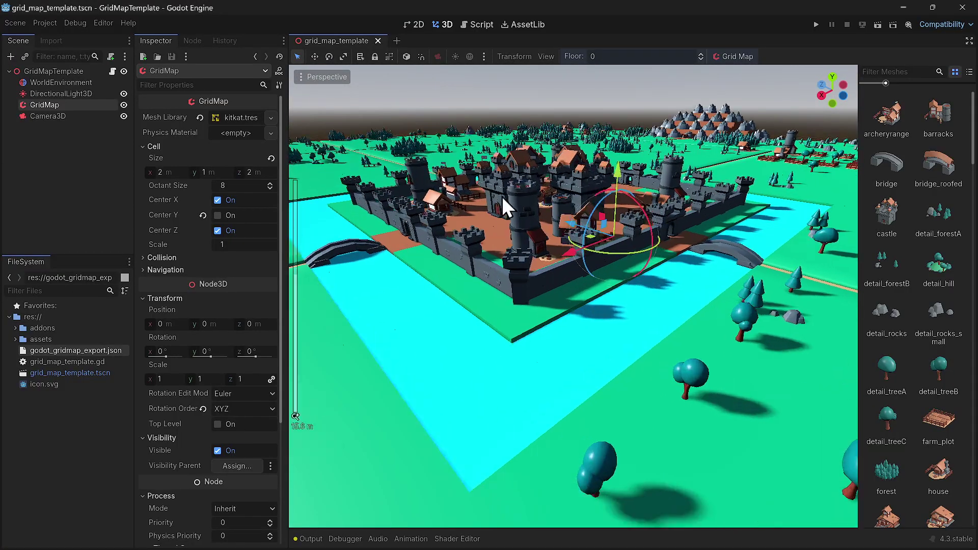
{"action": "scroll", "coordinate": [502, 197], "scroll_direction": "down", "scroll_amount": 6}
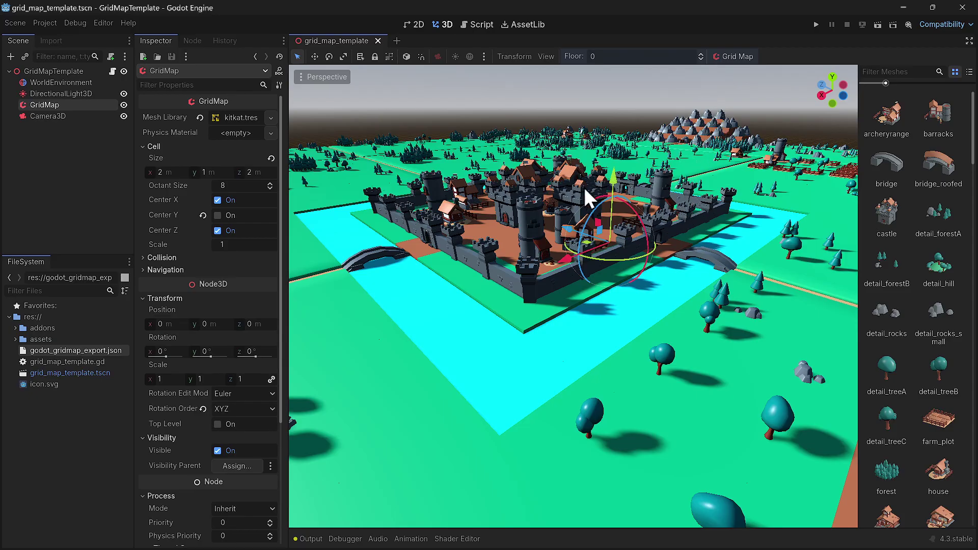
{"action": "middle_click_drag", "start_coordinate": [596, 209], "coordinate": [811, 279]}
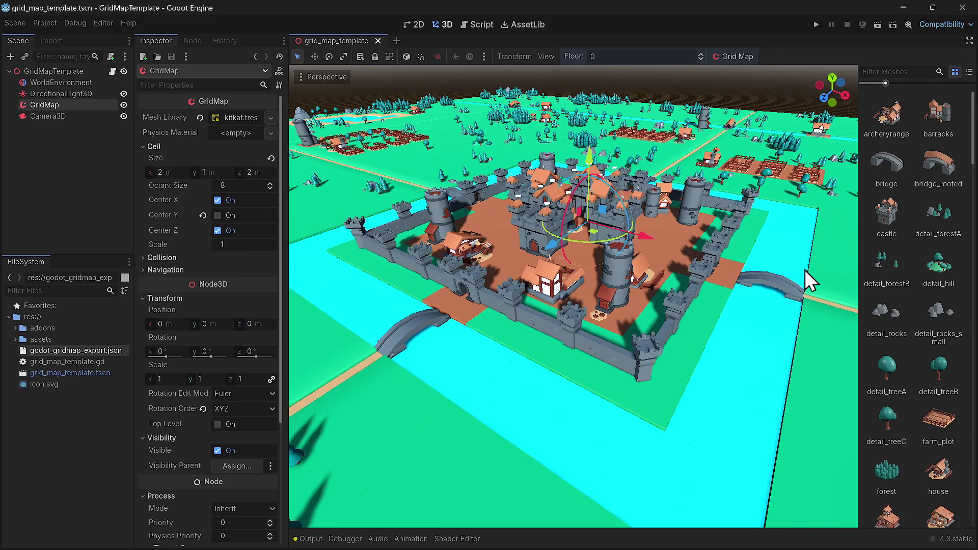
{"action": "middle_click_drag", "start_coordinate": [638, 301], "coordinate": [447, 255]}
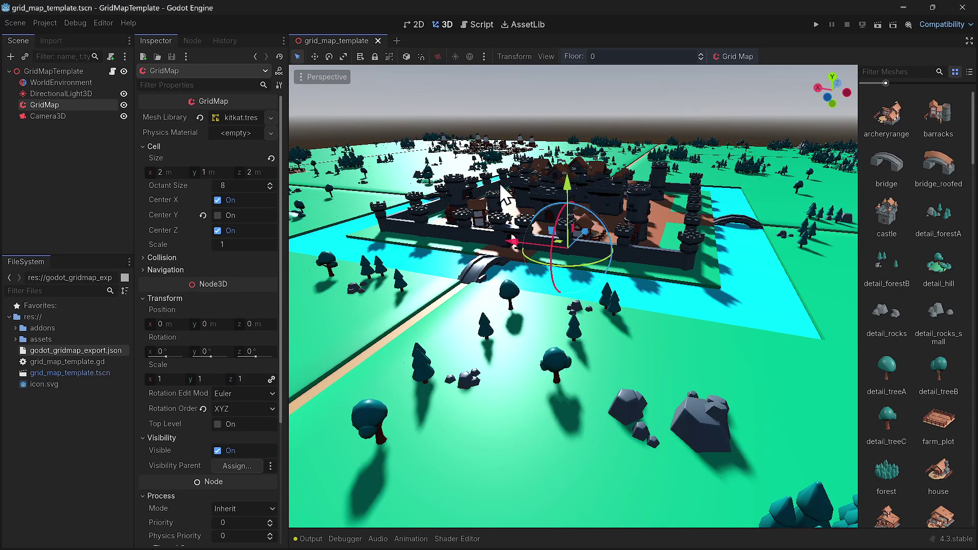
{"action": "scroll", "coordinate": [502, 183], "scroll_direction": "down", "scroll_amount": 5}
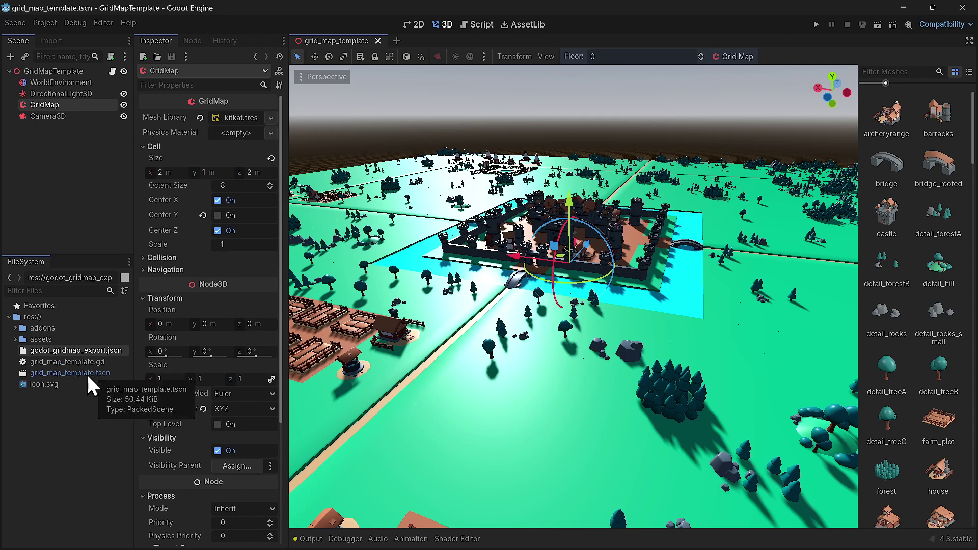
Open godot_gridmap_export.json and scroll through its tile entries of model names, locations and quaternions
{"action": "double_click", "coordinate": [87, 351]}
{"action": "scroll", "coordinate": [642, 269], "scroll_direction": "up", "scroll_amount": 3}
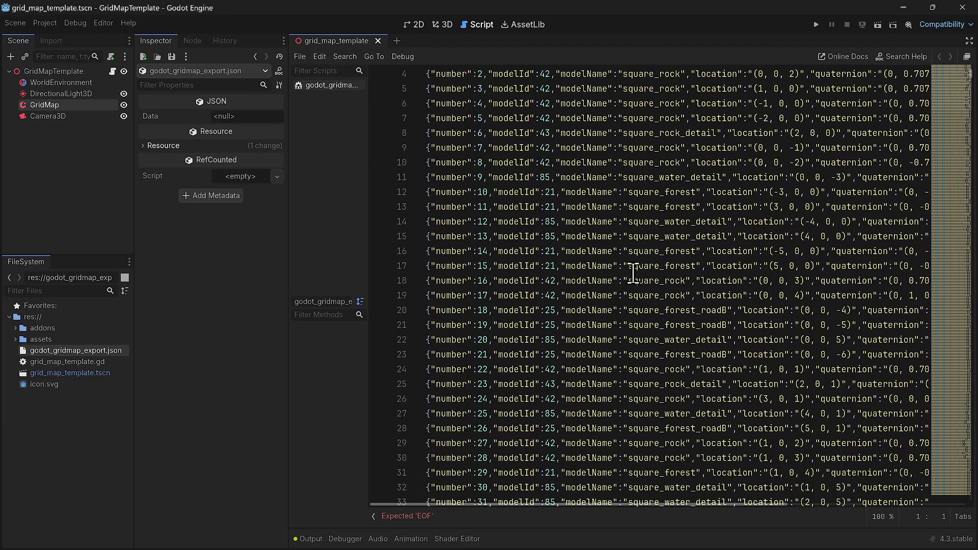
{"action": "scroll", "coordinate": [922, 265], "scroll_direction": "down", "scroll_amount": 20}
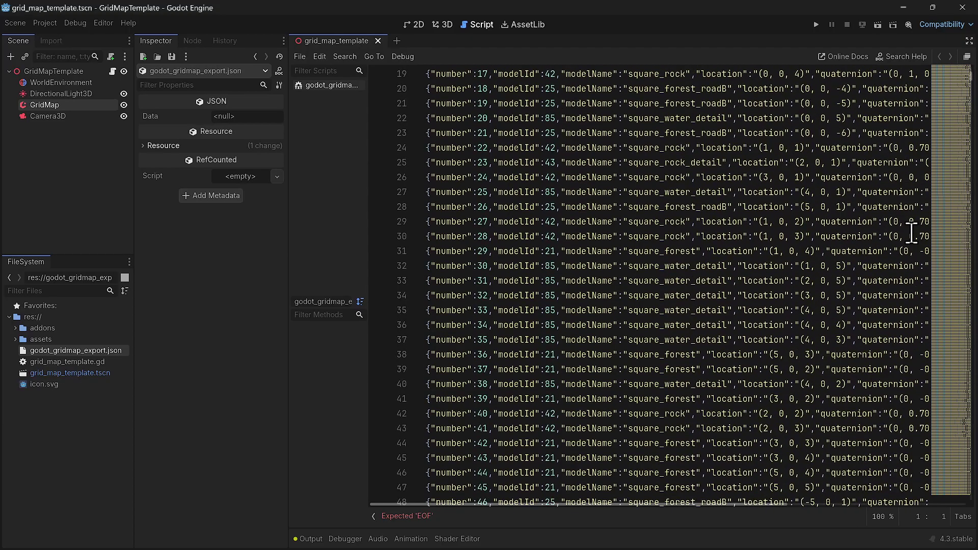
{"action": "scroll", "coordinate": [925, 279], "scroll_direction": "down", "scroll_amount": 8}
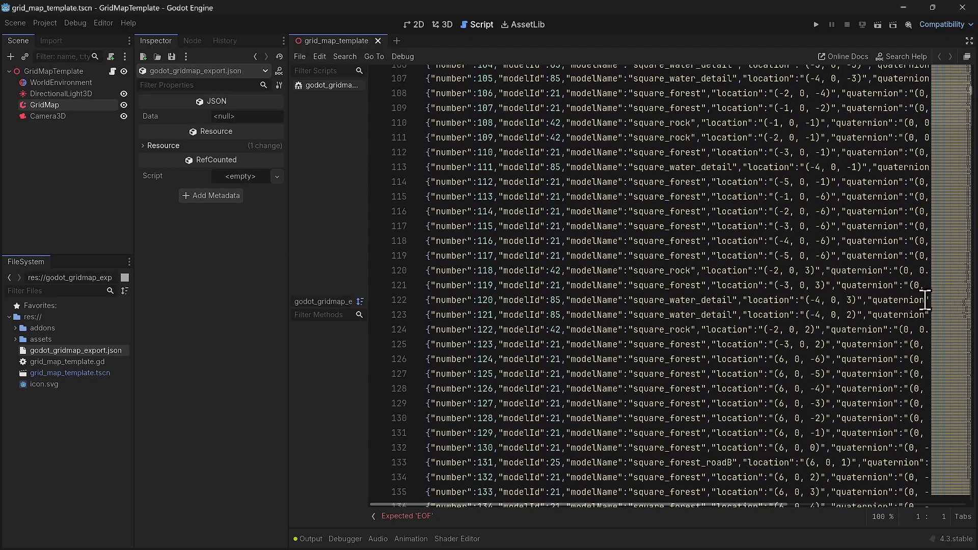
{"action": "scroll", "coordinate": [920, 291], "scroll_direction": "up", "scroll_amount": 20}
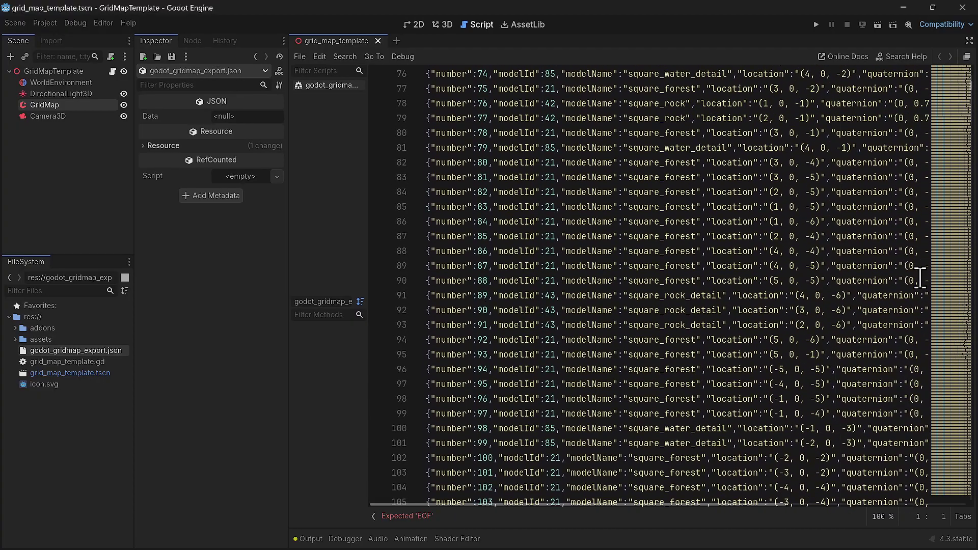
{"action": "scroll", "coordinate": [641, 213], "scroll_direction": "up", "scroll_amount": 2}
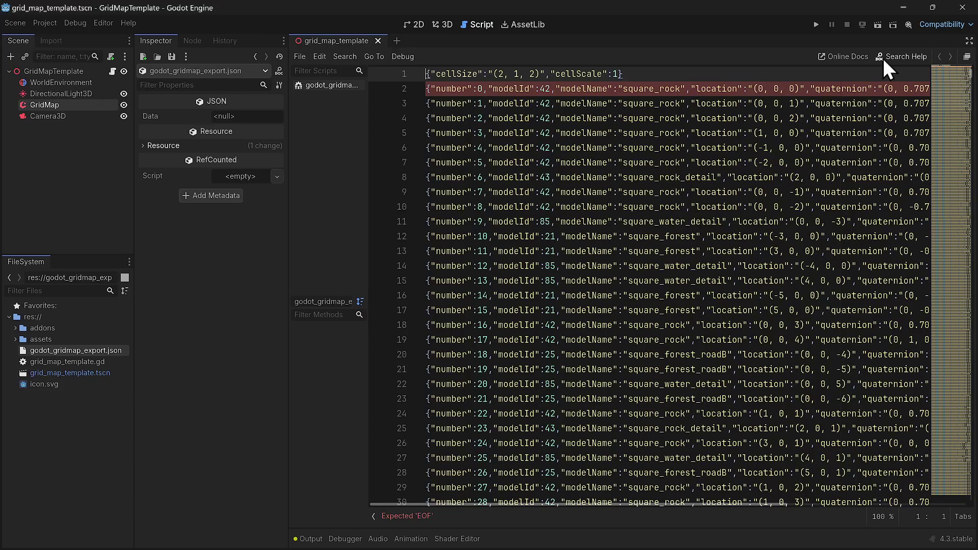
Hide the Godot editor and bring up the libGDX GridMap demo page in the browser
{"action": "left_click", "coordinate": [905, 9]}
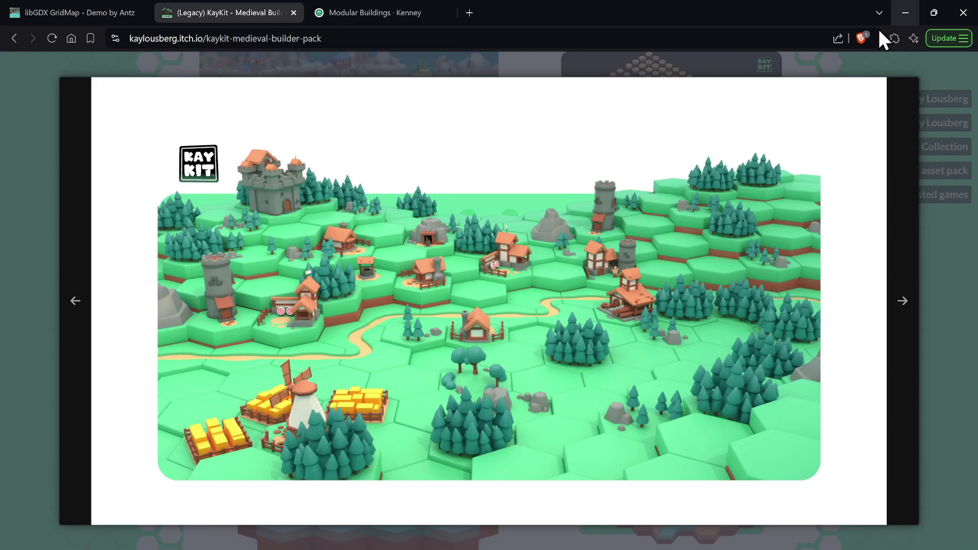
{"action": "left_click", "coordinate": [70, 14]}
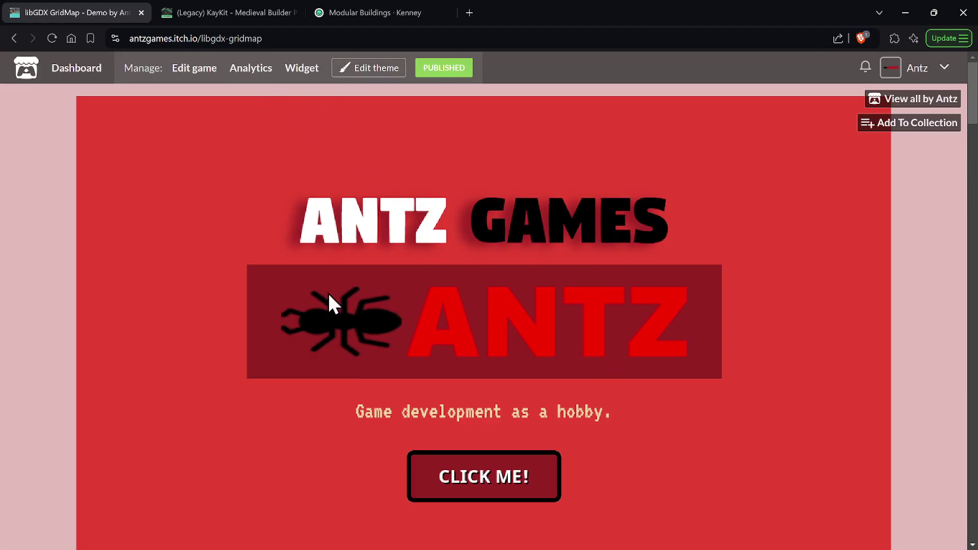
Run the demo full screen with CSM shadows enabled at 8192x8192 shadow map size
{"action": "left_click", "coordinate": [490, 487]}
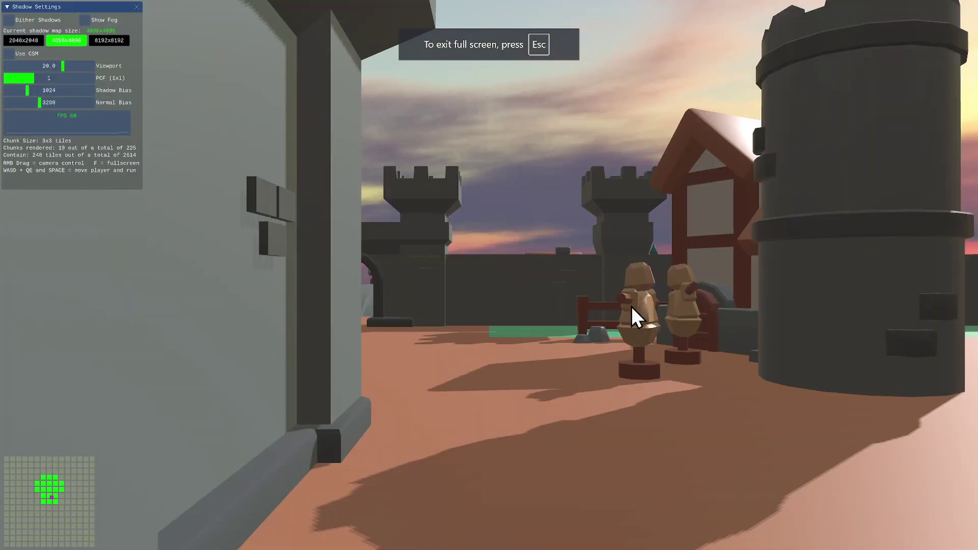
{"action": "right_click_drag", "start_coordinate": [488, 306], "coordinate": [527, 307]}
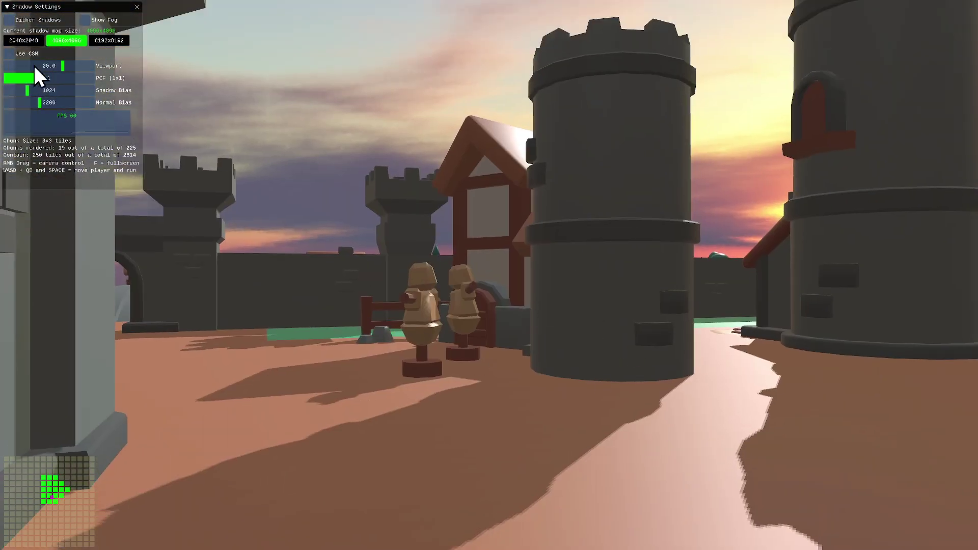
{"action": "left_click", "coordinate": [6, 53]}
{"action": "left_click", "coordinate": [6, 53]}
{"action": "left_click", "coordinate": [110, 41]}
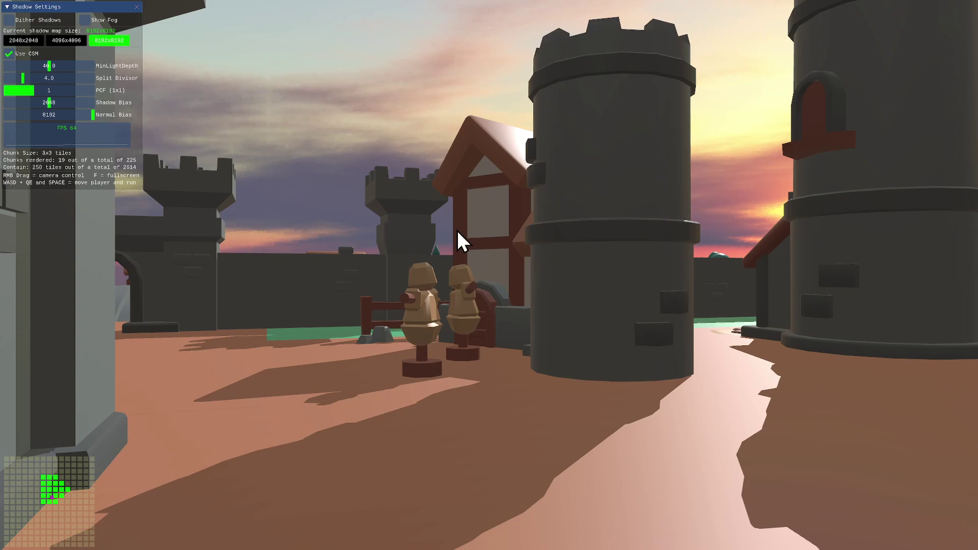
Walk through the castle gate and along the dirt path past the village sawmill
{"action": "right_click_drag", "start_coordinate": [457, 231], "coordinate": [714, 372]}
{"action": "key", "text": "w"}
{"action": "key", "text": "w"}
{"action": "key", "text": "w"}
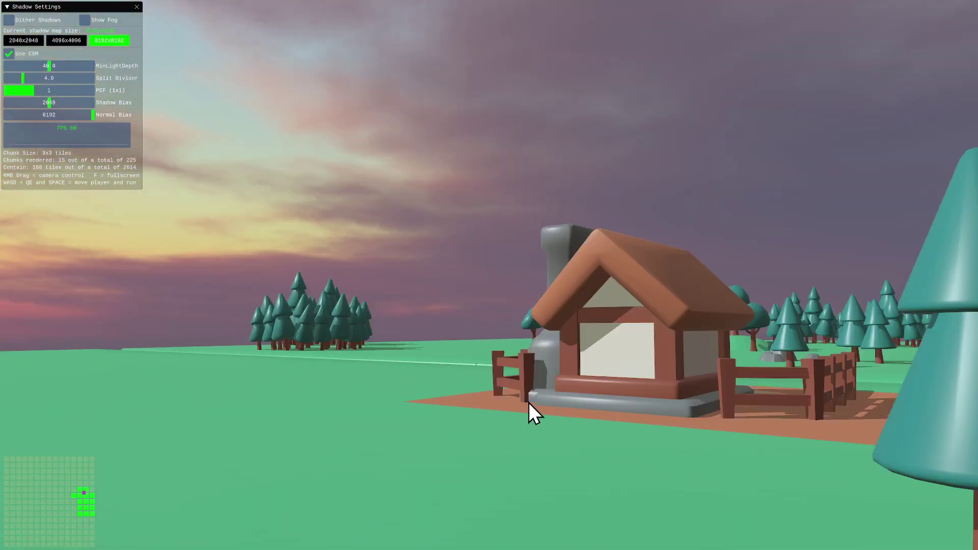
{"action": "right_click_drag", "start_coordinate": [529, 403], "coordinate": [513, 441]}
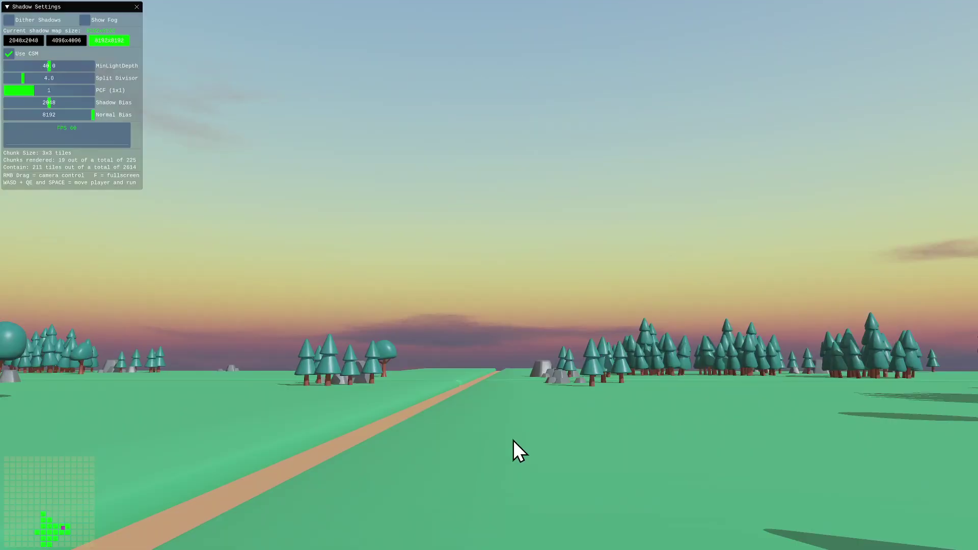
{"action": "key", "text": "a"}
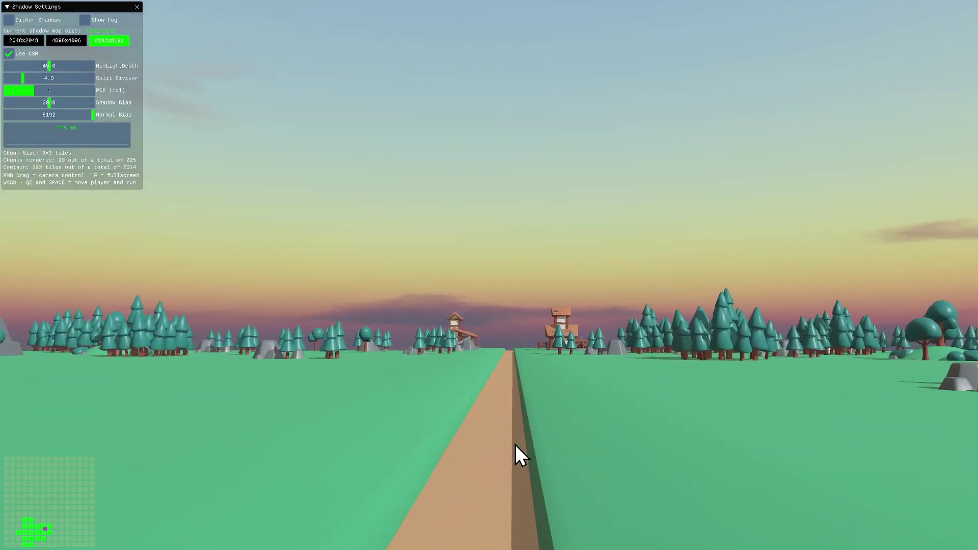
{"action": "key", "text": "w"}
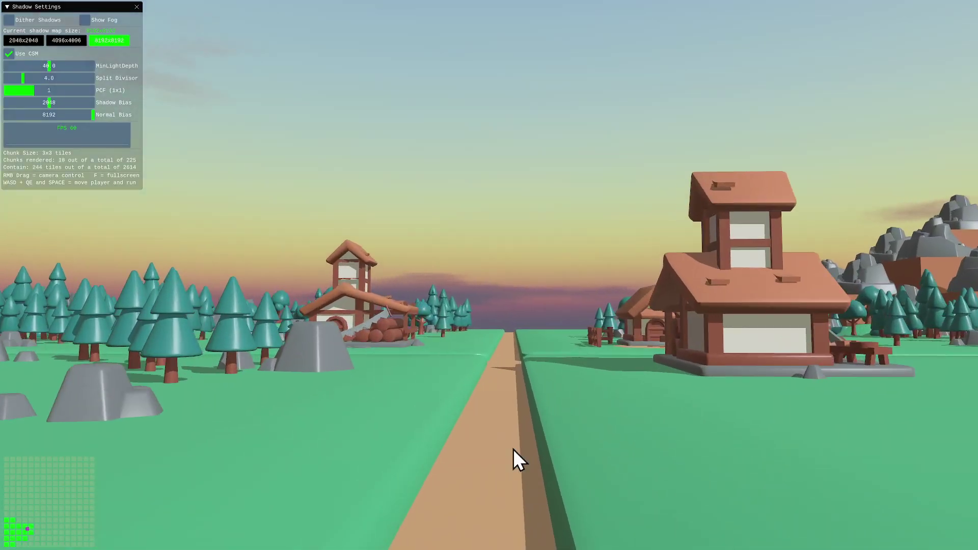
{"action": "right_click_drag", "start_coordinate": [512, 448], "coordinate": [42, 150]}
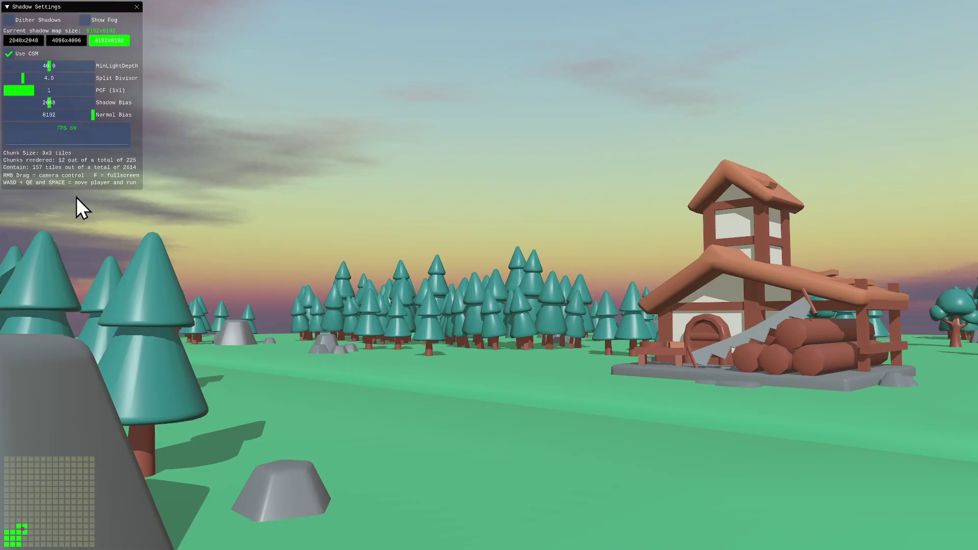
{"action": "right_click_drag", "start_coordinate": [321, 321], "coordinate": [393, 376]}
Wander from the mine into the trees and grassland toward the sunset, then leave full screen
{"action": "key", "text": "s"}
{"action": "key", "text": "w"}
{"action": "key", "text": "w"}
{"action": "key", "text": "w"}
{"action": "key", "text": "w"}
{"action": "key", "text": "w"}
{"action": "key", "text": "w"}
{"action": "key", "text": "w"}
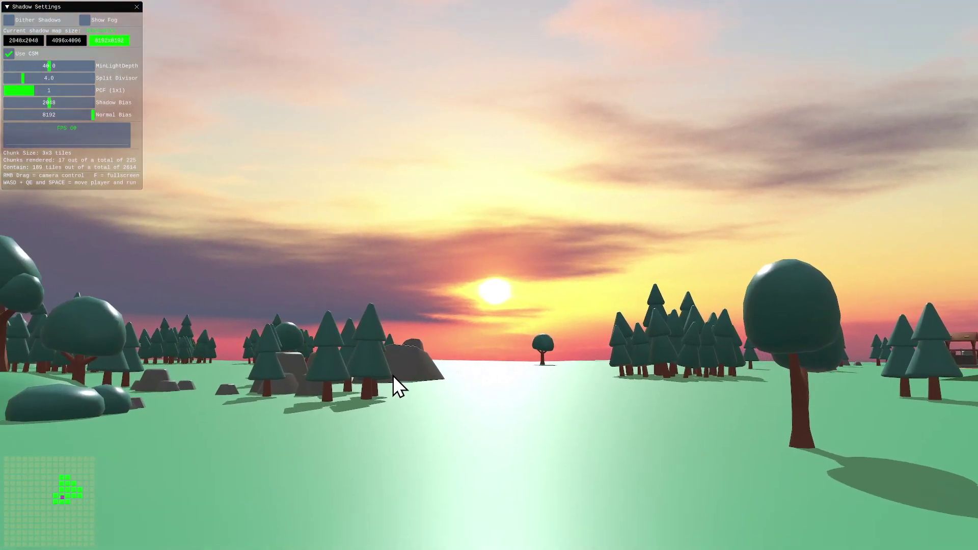
{"action": "right_click_drag", "start_coordinate": [540, 416], "coordinate": [676, 361]}
{"action": "key", "text": "e"}
{"action": "key", "text": "w"}
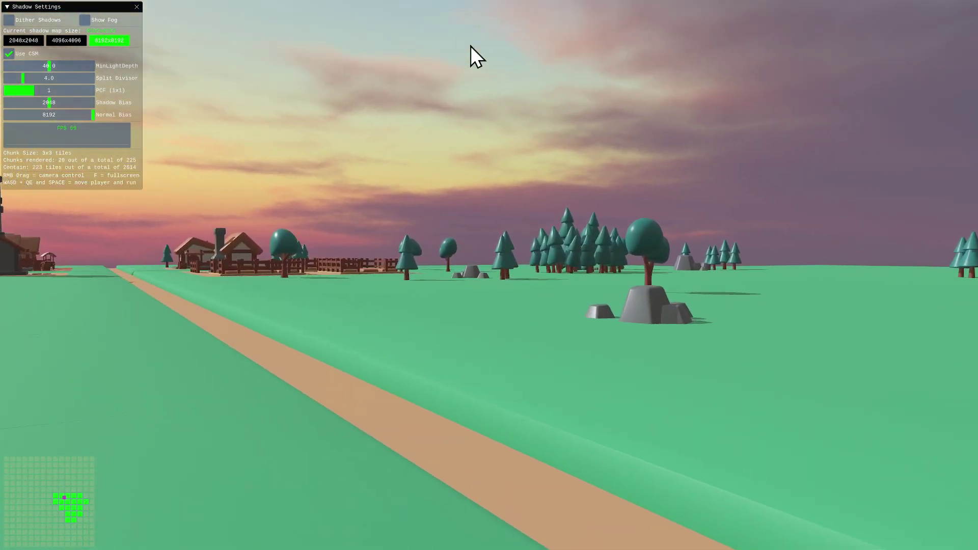
{"action": "key", "text": "f"}
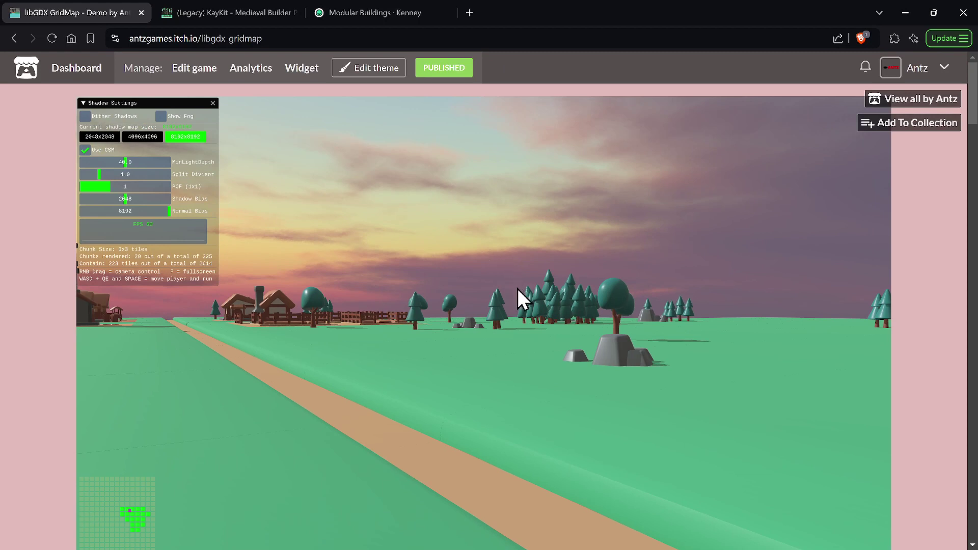
Turn the embedded game view to the castle walls, approach the gate, then scroll to the page write-up
{"action": "right_click_drag", "start_coordinate": [459, 418], "coordinate": [515, 421]}
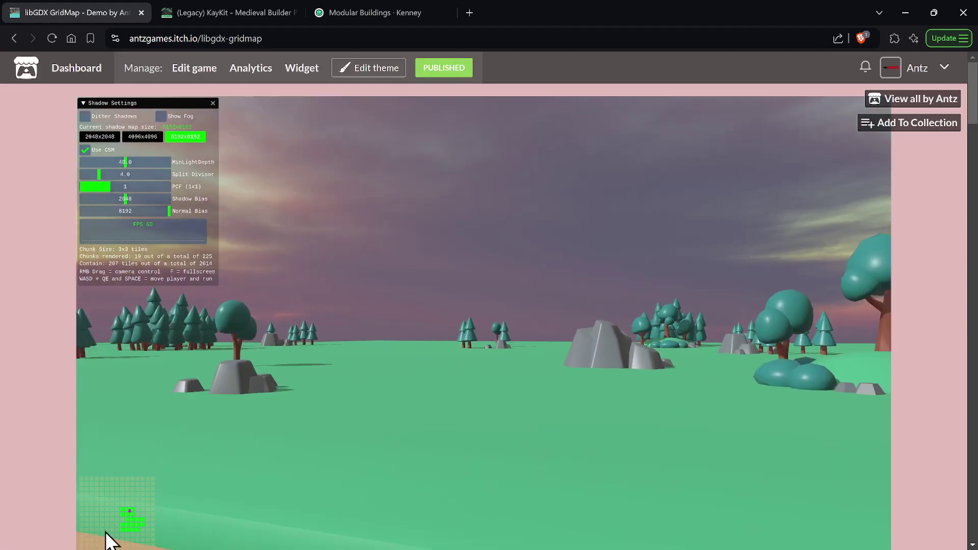
{"action": "right_click_drag", "start_coordinate": [208, 528], "coordinate": [388, 336]}
{"action": "right_click_drag", "start_coordinate": [618, 414], "coordinate": [696, 454]}
{"action": "key", "text": "w"}
{"action": "scroll", "coordinate": [698, 318], "scroll_direction": "down", "scroll_amount": 5}
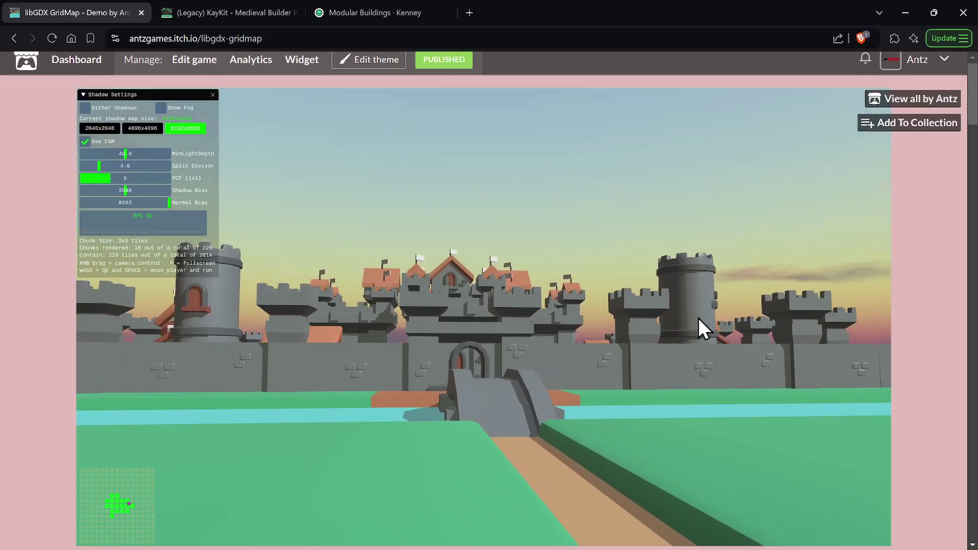
{"action": "scroll", "coordinate": [689, 305], "scroll_direction": "down", "scroll_amount": 4}
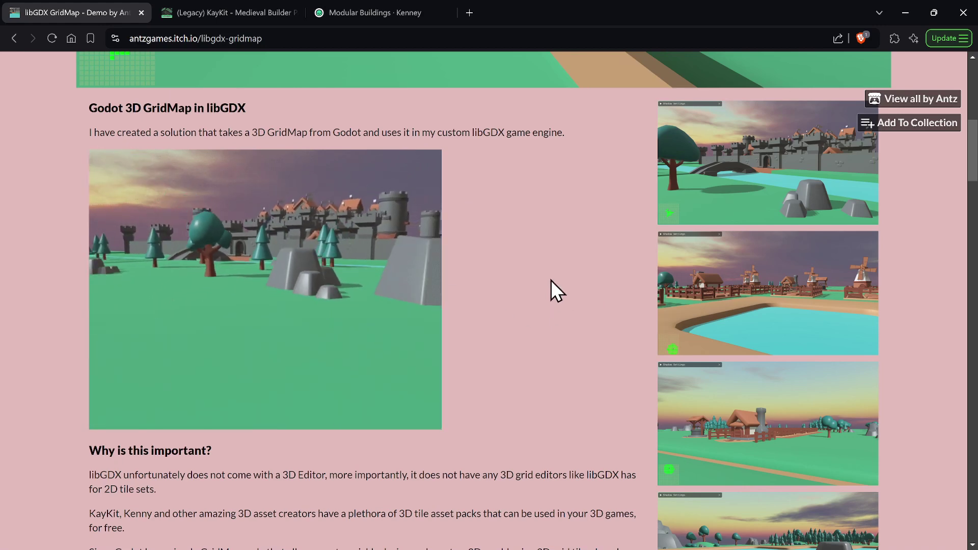
Scroll past the Controls table to the Shadow Settings explanations, from Dither Shadows to Shadow/Normal Bias
{"action": "scroll", "coordinate": [499, 250], "scroll_direction": "down", "scroll_amount": 1}
{"action": "scroll", "coordinate": [505, 254], "scroll_direction": "down", "scroll_amount": 9}
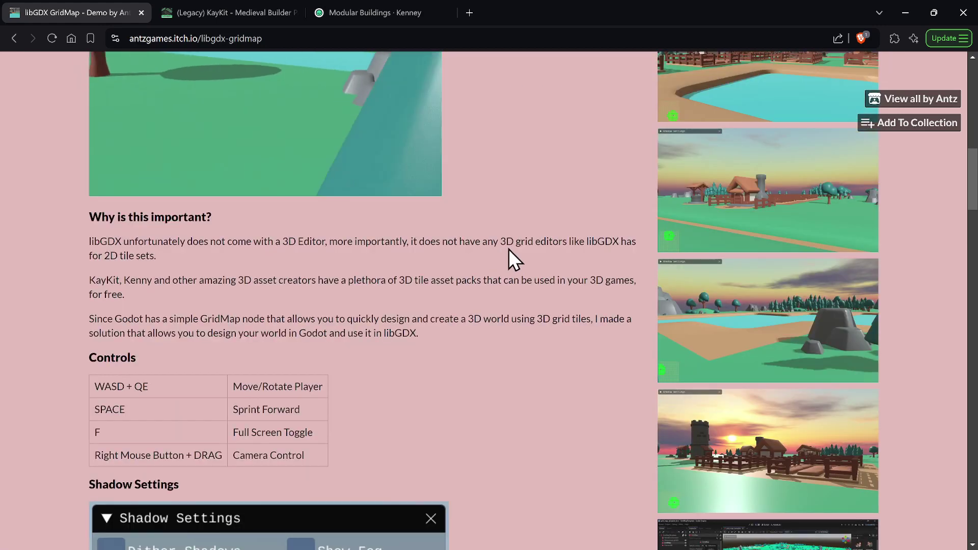
{"action": "scroll", "coordinate": [326, 260], "scroll_direction": "up", "scroll_amount": 4}
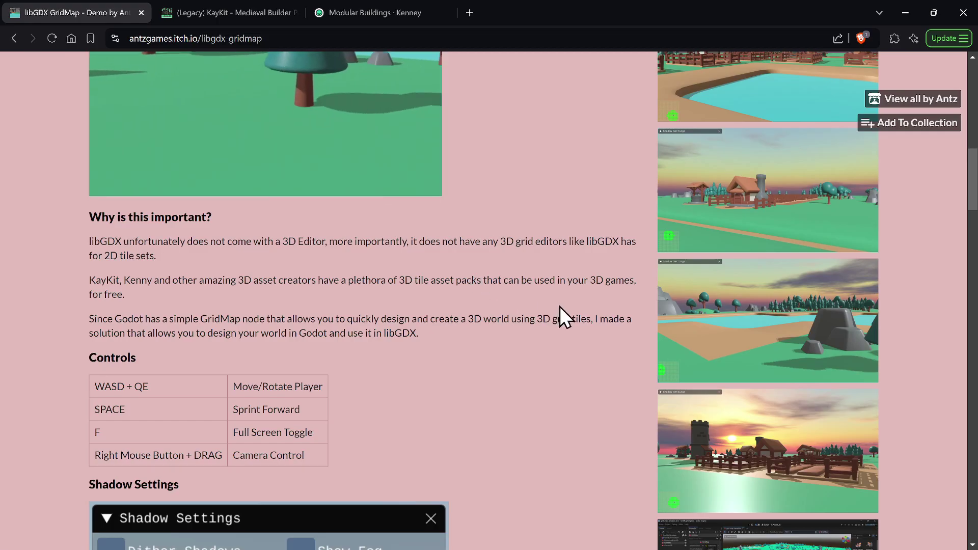
{"action": "scroll", "coordinate": [556, 304], "scroll_direction": "down", "scroll_amount": 5}
{"action": "scroll", "coordinate": [556, 302], "scroll_direction": "down", "scroll_amount": 5}
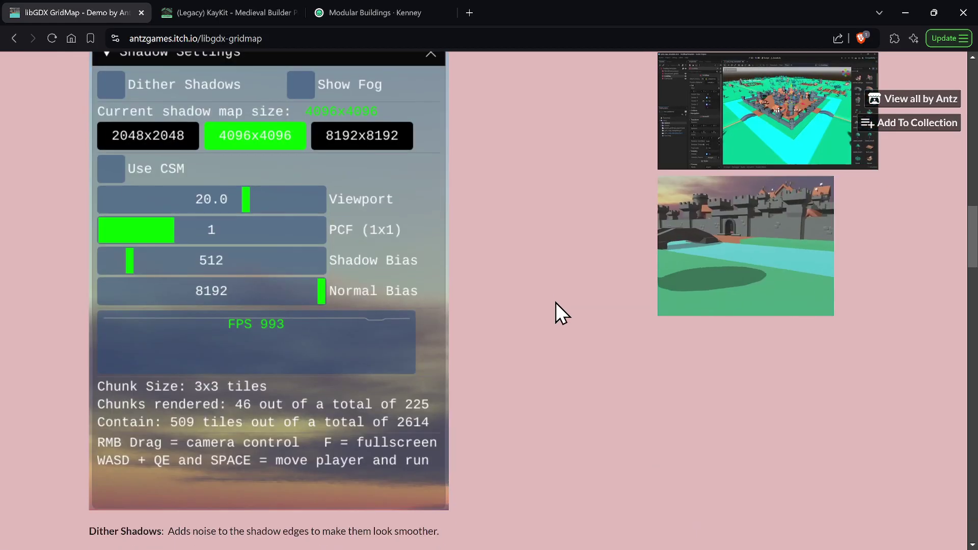
{"action": "scroll", "coordinate": [556, 302], "scroll_direction": "up", "scroll_amount": 5}
{"action": "scroll", "coordinate": [553, 304], "scroll_direction": "down", "scroll_amount": 5}
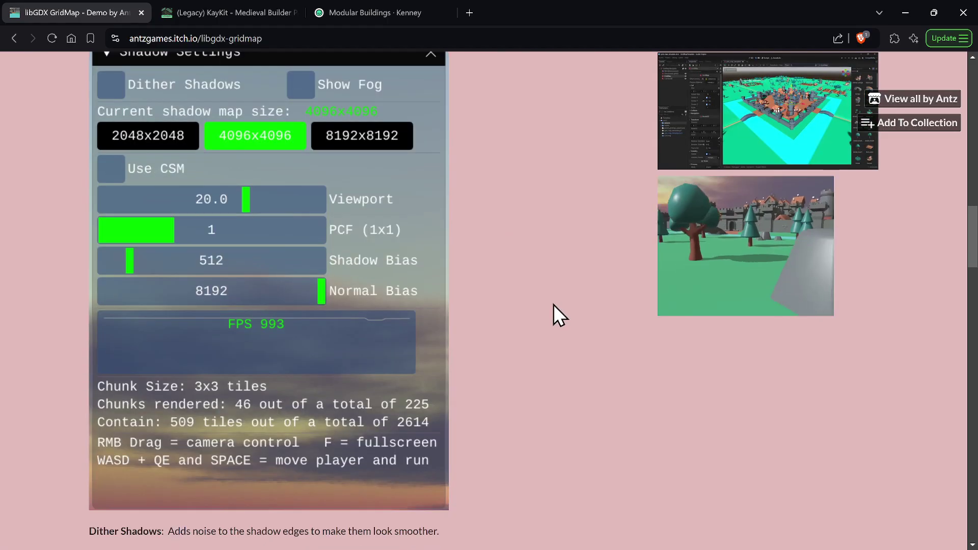
{"action": "scroll", "coordinate": [553, 305], "scroll_direction": "up", "scroll_amount": 5}
{"action": "scroll", "coordinate": [554, 305], "scroll_direction": "down", "scroll_amount": 5}
{"action": "scroll", "coordinate": [554, 305], "scroll_direction": "up", "scroll_amount": 5}
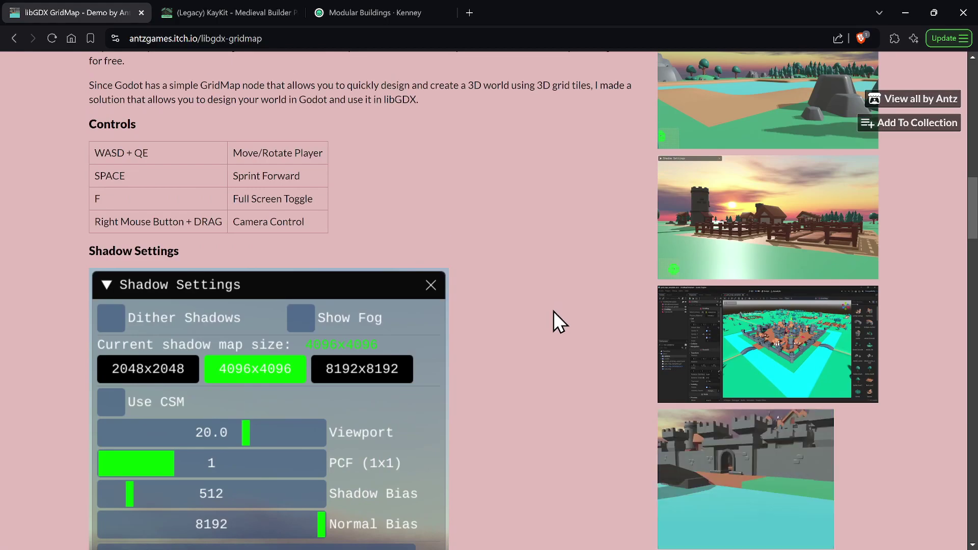
{"action": "scroll", "coordinate": [553, 311], "scroll_direction": "down", "scroll_amount": 5}
{"action": "scroll", "coordinate": [554, 311], "scroll_direction": "up", "scroll_amount": 5}
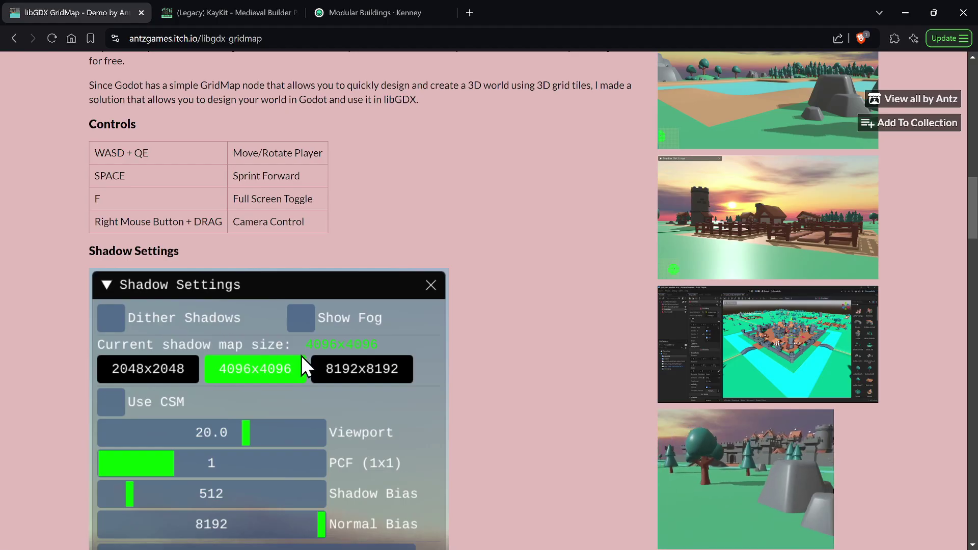
{"action": "scroll", "coordinate": [482, 376], "scroll_direction": "down", "scroll_amount": 4}
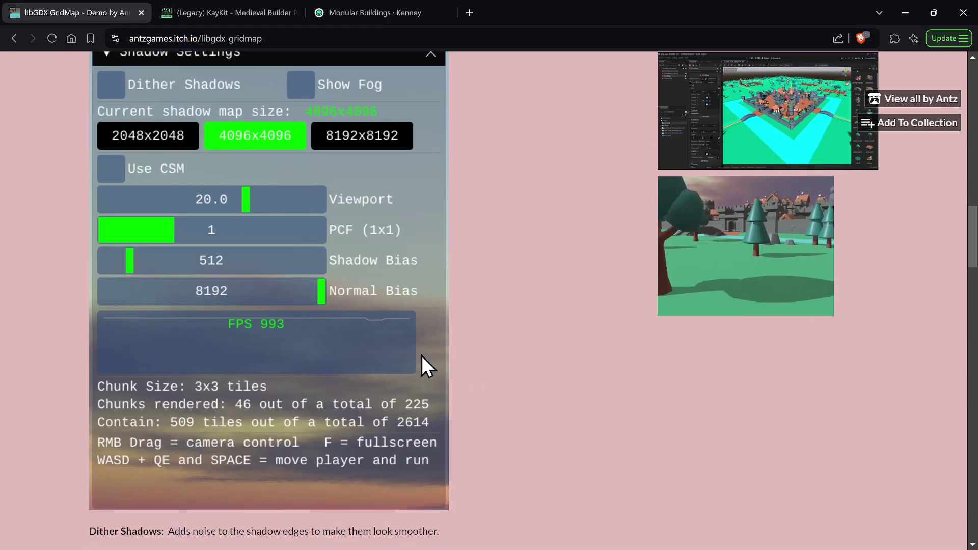
{"action": "scroll", "coordinate": [421, 355], "scroll_direction": "down", "scroll_amount": 5}
Scroll through the shadow bias example images down to the five-step Workflow section
{"action": "scroll", "coordinate": [459, 352], "scroll_direction": "down", "scroll_amount": 4}
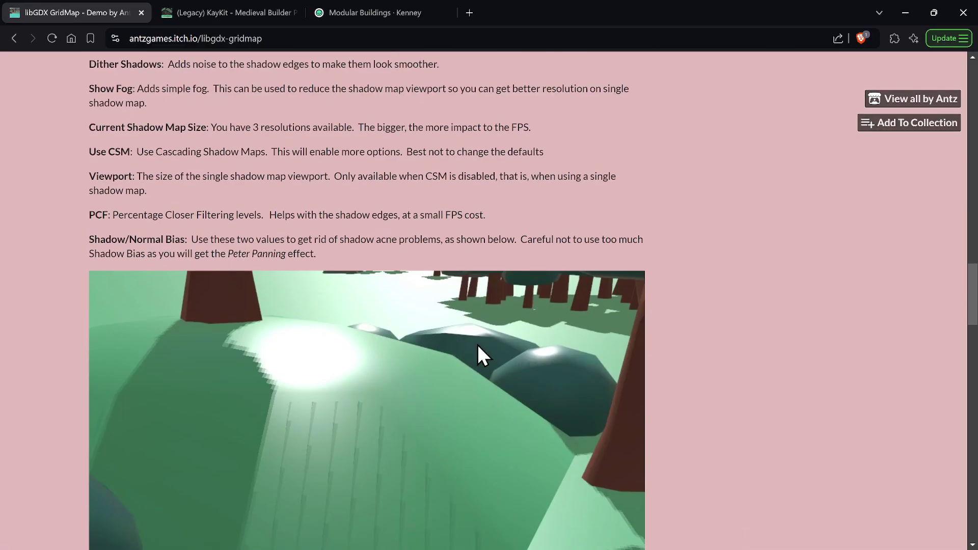
{"action": "scroll", "coordinate": [472, 356], "scroll_direction": "down", "scroll_amount": 5}
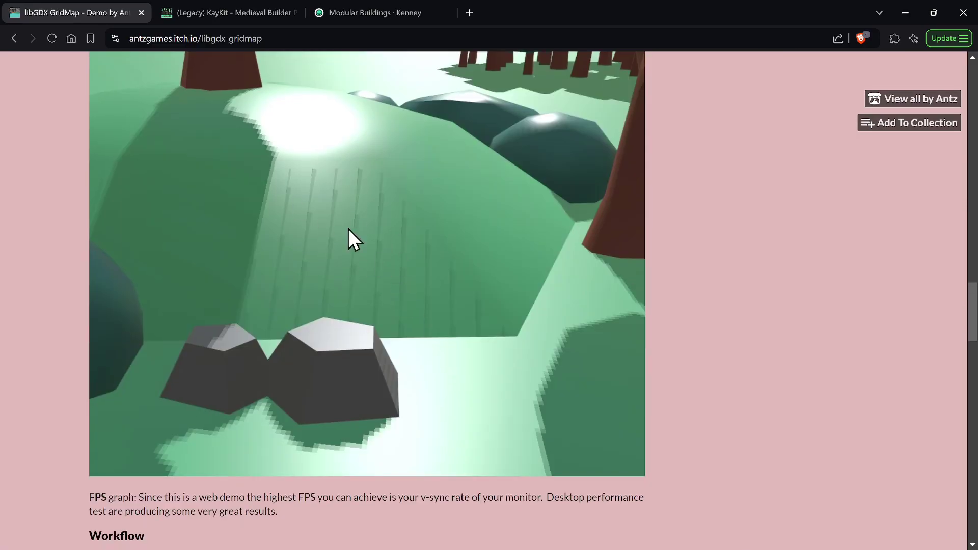
{"action": "scroll", "coordinate": [357, 227], "scroll_direction": "down", "scroll_amount": 5}
{"action": "scroll", "coordinate": [393, 230], "scroll_direction": "up", "scroll_amount": 10}
{"action": "scroll", "coordinate": [398, 357], "scroll_direction": "down", "scroll_amount": 4}
{"action": "scroll", "coordinate": [407, 230], "scroll_direction": "up", "scroll_amount": 4}
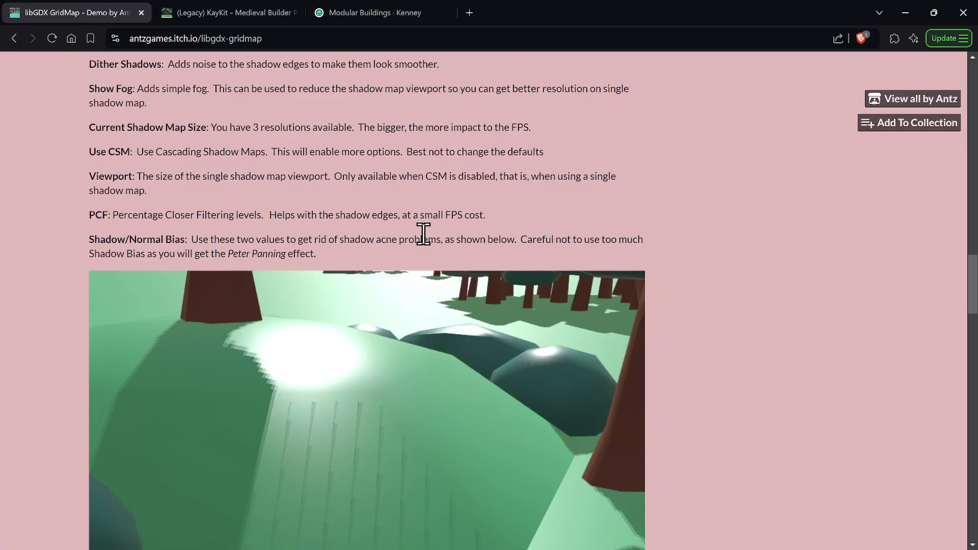
{"action": "scroll", "coordinate": [425, 234], "scroll_direction": "down", "scroll_amount": 10}
{"action": "scroll", "coordinate": [407, 245], "scroll_direction": "up", "scroll_amount": 10}
{"action": "scroll", "coordinate": [499, 269], "scroll_direction": "up", "scroll_amount": 4}
{"action": "scroll", "coordinate": [533, 351], "scroll_direction": "down", "scroll_amount": 8}
{"action": "scroll", "coordinate": [433, 227], "scroll_direction": "up", "scroll_amount": 12}
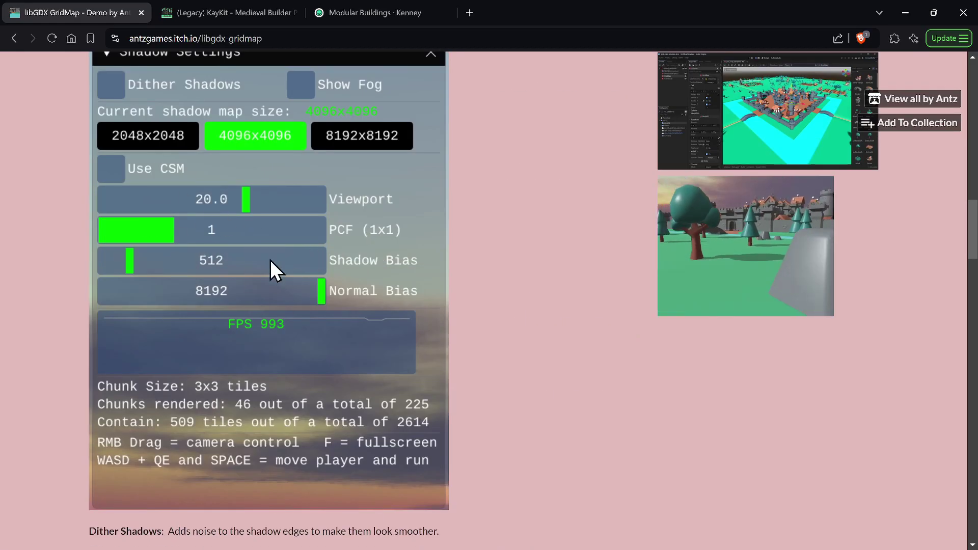
{"action": "scroll", "coordinate": [273, 270], "scroll_direction": "down", "scroll_amount": 12}
{"action": "scroll", "coordinate": [602, 304], "scroll_direction": "down", "scroll_amount": 8}
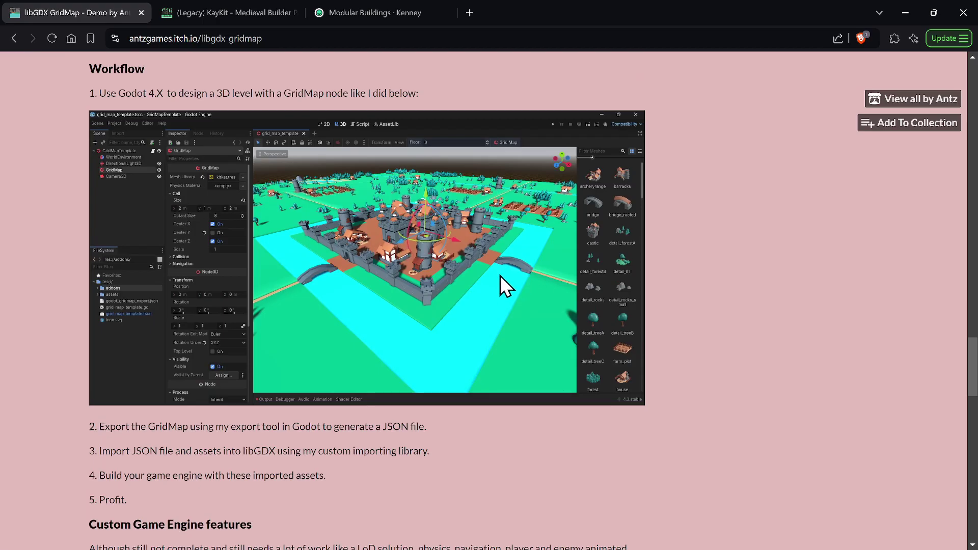
Scroll to the Custom Game Engine features and briefly highlight the fps results on older hardware
{"action": "scroll", "coordinate": [438, 258], "scroll_direction": "down", "scroll_amount": 5}
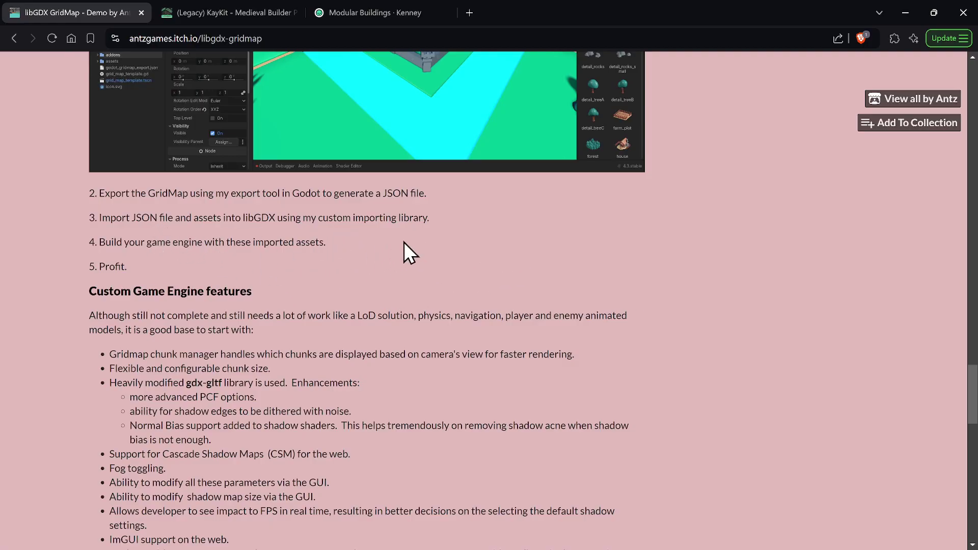
{"action": "scroll", "coordinate": [424, 248], "scroll_direction": "down", "scroll_amount": 5}
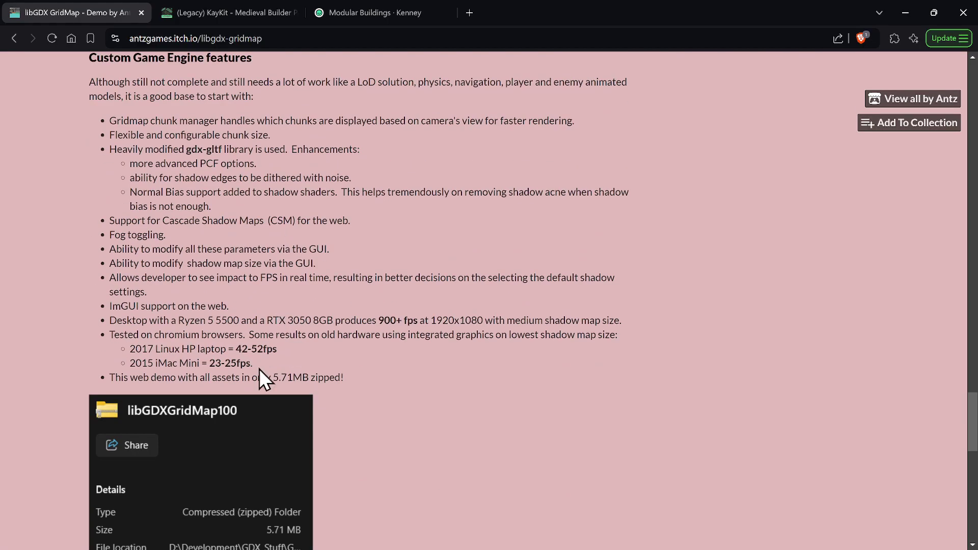
{"action": "left_click_drag", "start_coordinate": [256, 363], "coordinate": [109, 321]}
{"action": "left_click", "coordinate": [326, 367]}
Highlight the five bullets in the Issues list, then clear the selection
{"action": "scroll", "coordinate": [360, 345], "scroll_direction": "down", "scroll_amount": 4}
{"action": "scroll", "coordinate": [357, 346], "scroll_direction": "up", "scroll_amount": 4}
{"action": "scroll", "coordinate": [390, 364], "scroll_direction": "down", "scroll_amount": 4}
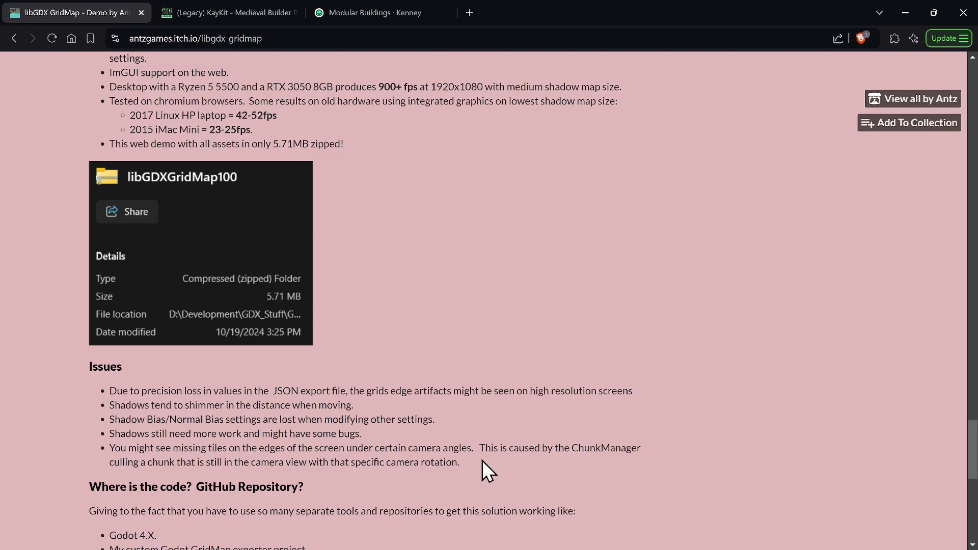
{"action": "left_click_drag", "start_coordinate": [482, 466], "coordinate": [105, 392]}
{"action": "scroll", "coordinate": [481, 378], "scroll_direction": "down", "scroll_amount": 4}
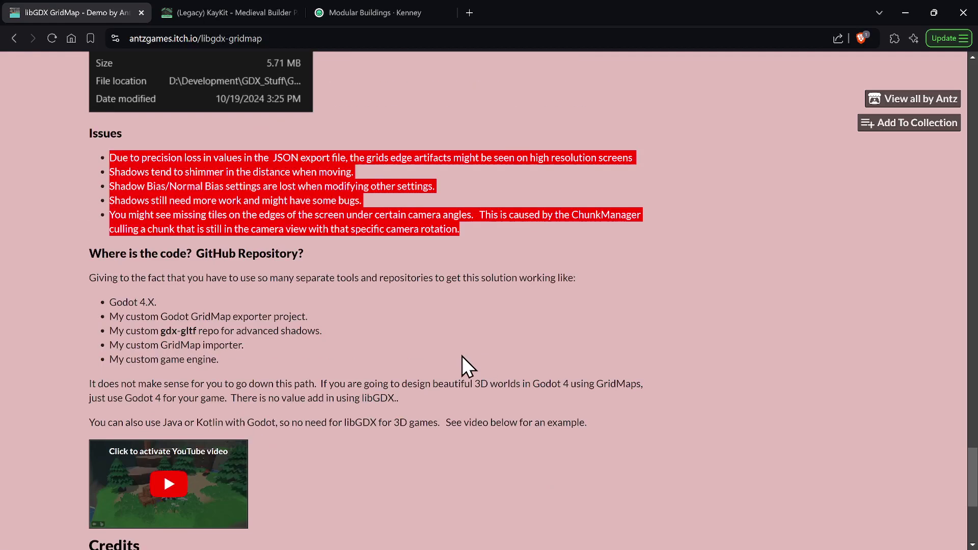
{"action": "left_click", "coordinate": [376, 212]}
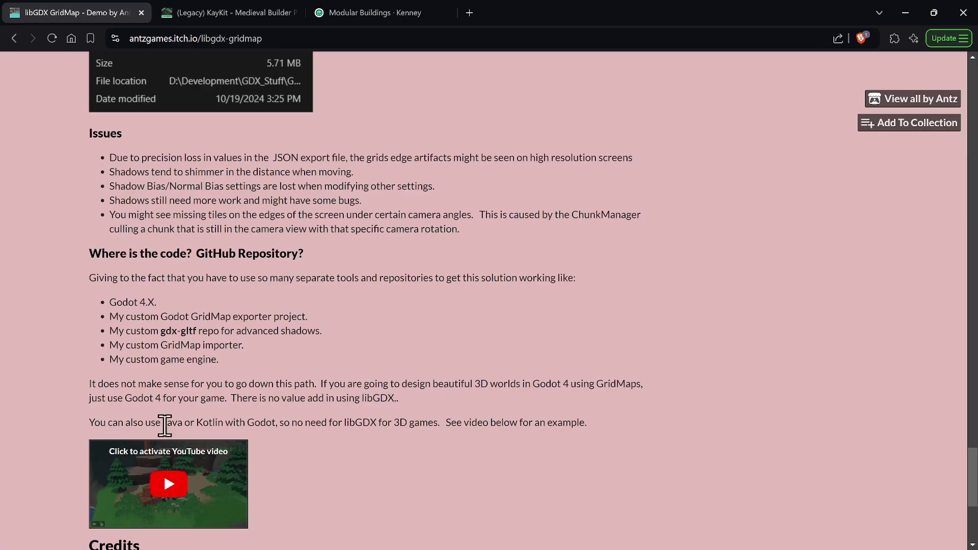
Highlight the 'Java or Kotlin' mention, then scroll to Comments and back to the castle demo
{"action": "left_click_drag", "start_coordinate": [165, 426], "coordinate": [218, 424]}
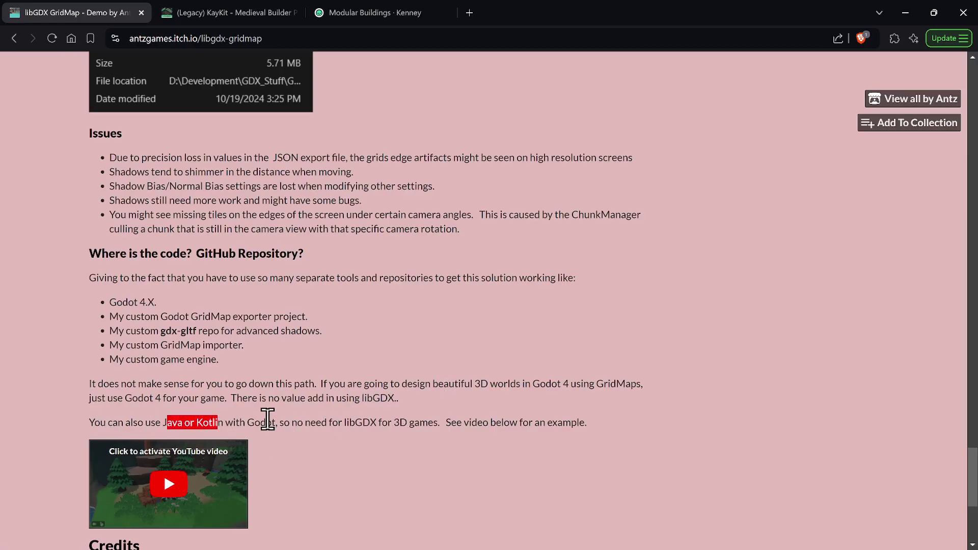
{"action": "left_click", "coordinate": [374, 414]}
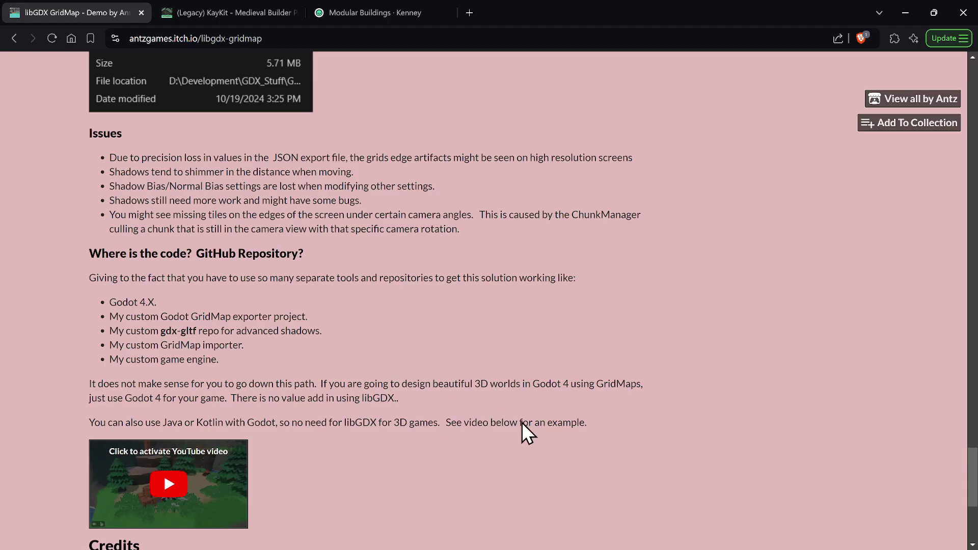
{"action": "scroll", "coordinate": [581, 418], "scroll_direction": "down", "scroll_amount": 4}
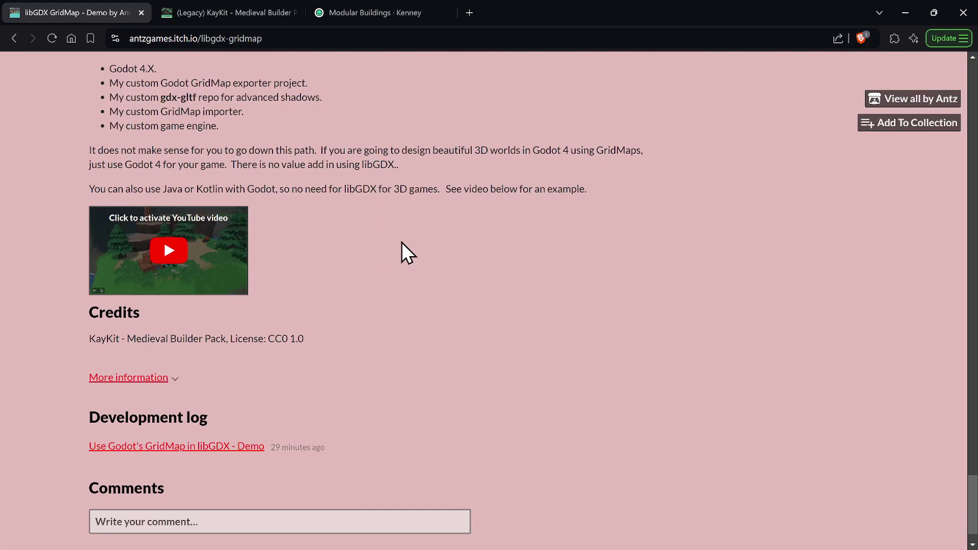
{"action": "scroll", "coordinate": [408, 270], "scroll_direction": "up", "scroll_amount": 15}
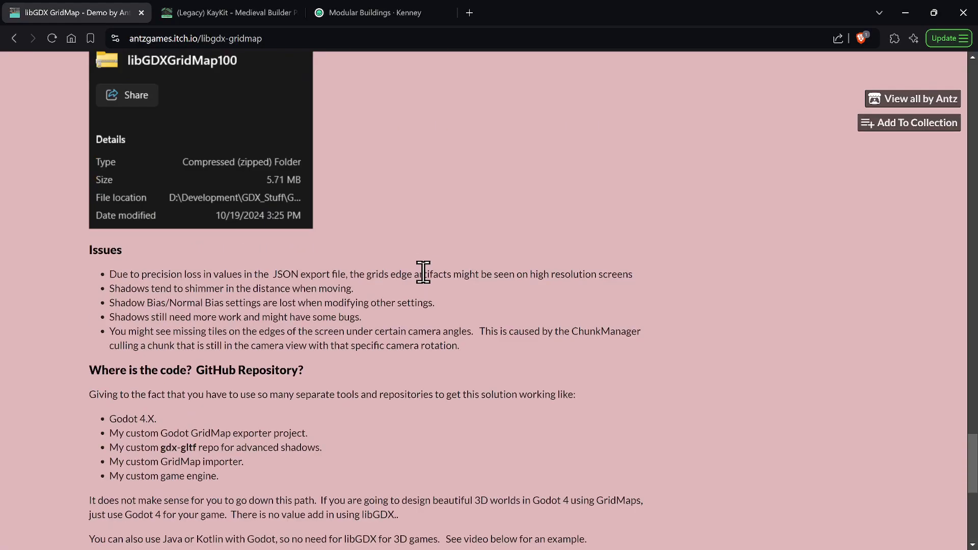
{"action": "scroll", "coordinate": [433, 281], "scroll_direction": "up", "scroll_amount": 10}
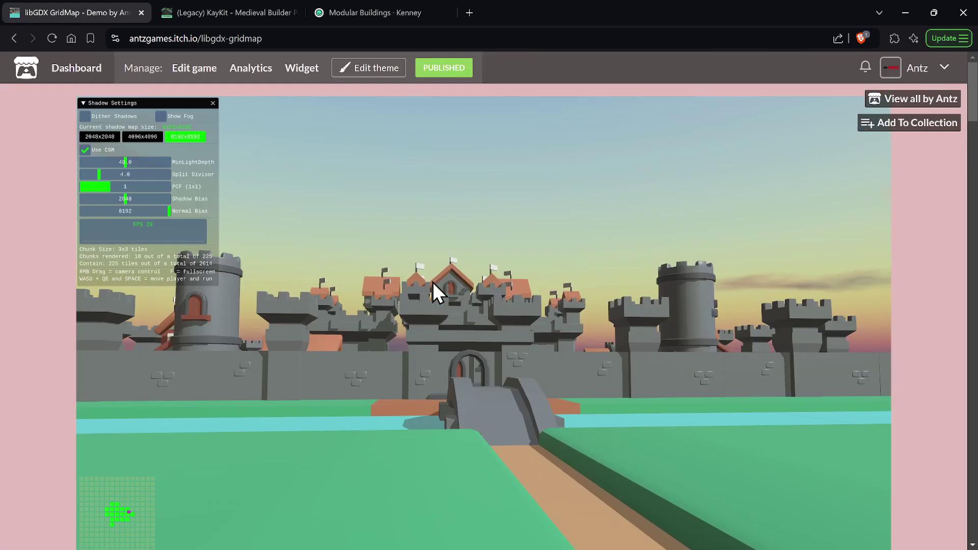